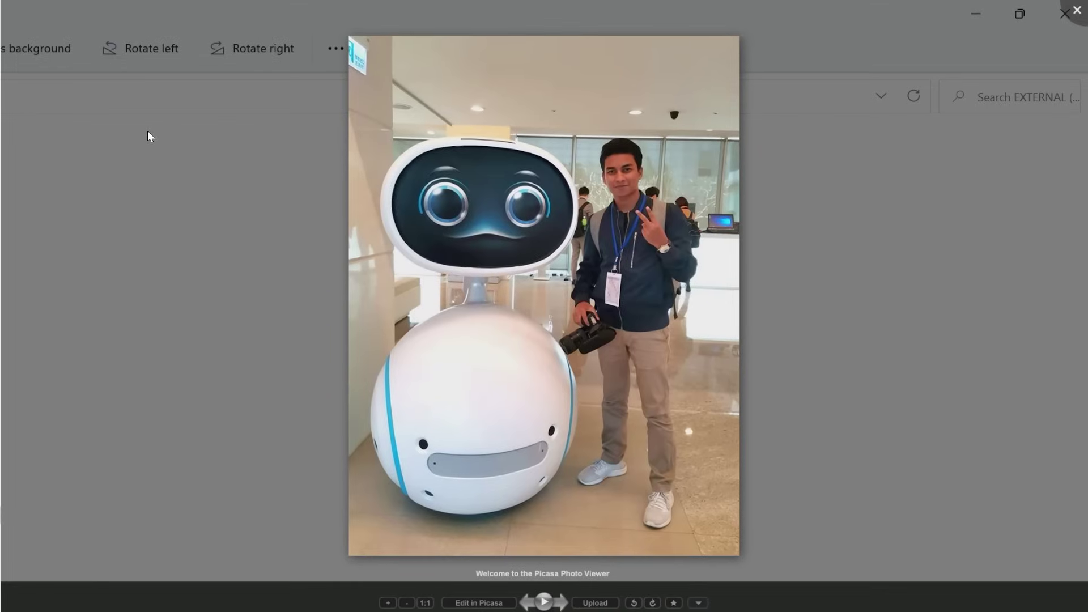
Examine the picture, the MP3 and the DJI_0966.MP4 video stored on the EXTERNAL (G:) drive
left_click(151, 124)
left_click(221, 164)
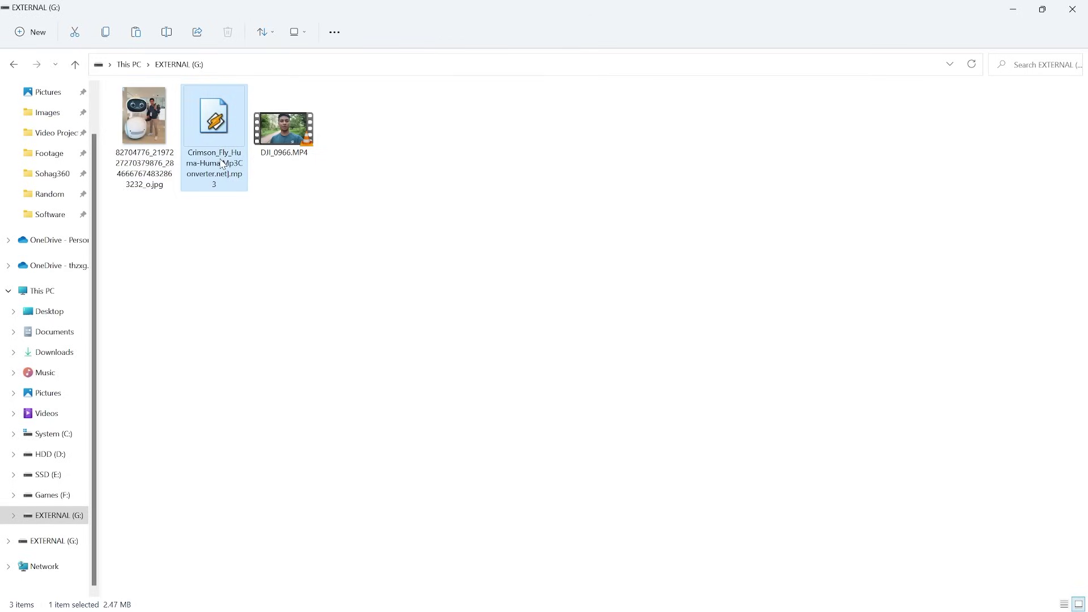
left_click(303, 135)
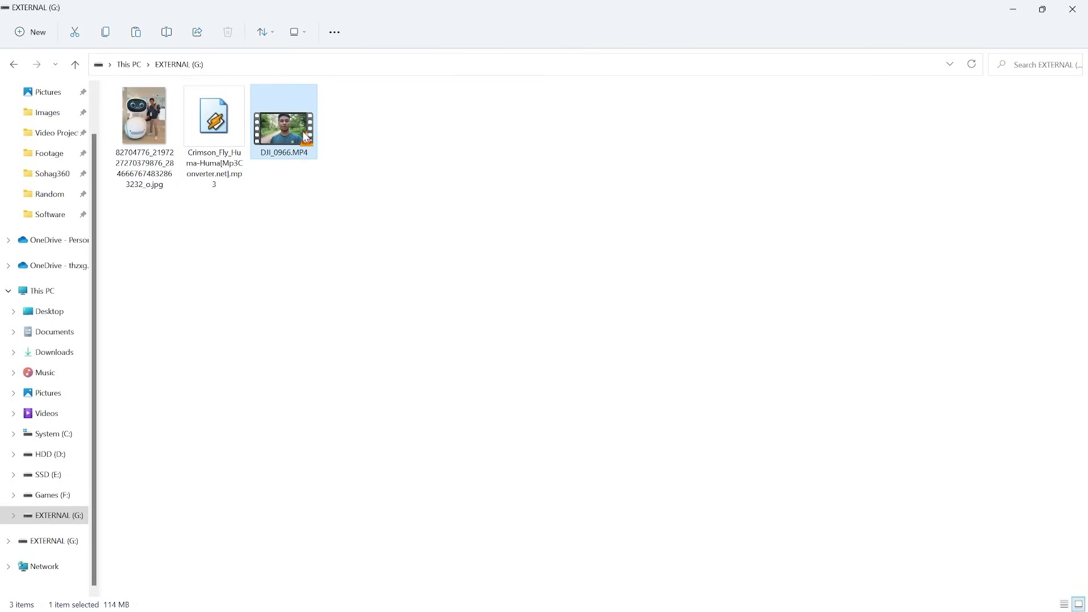
left_click_drag(155, 224, 300, 154)
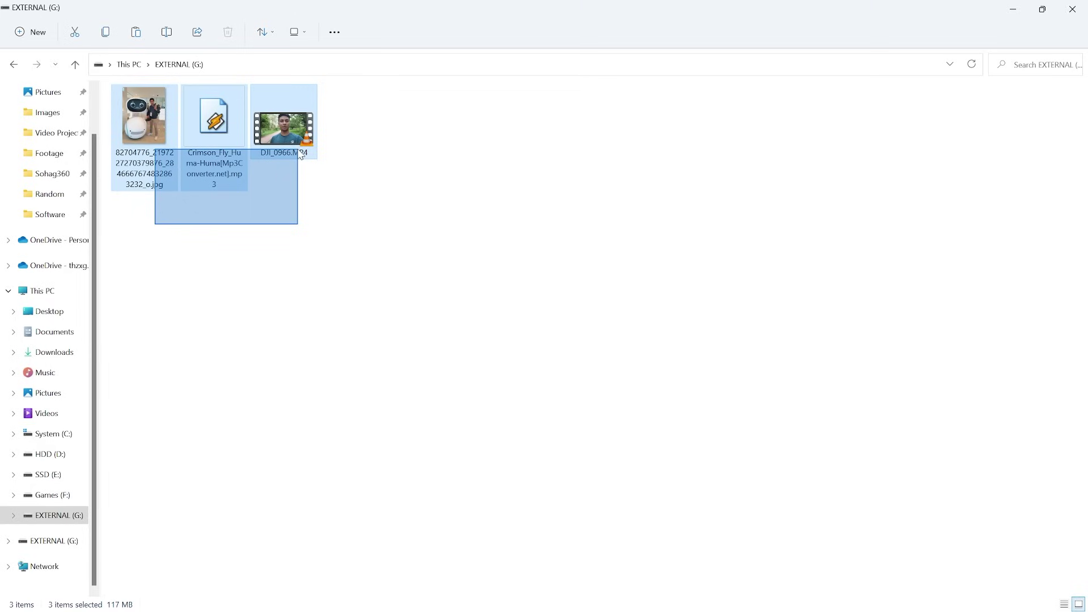
left_click(434, 224)
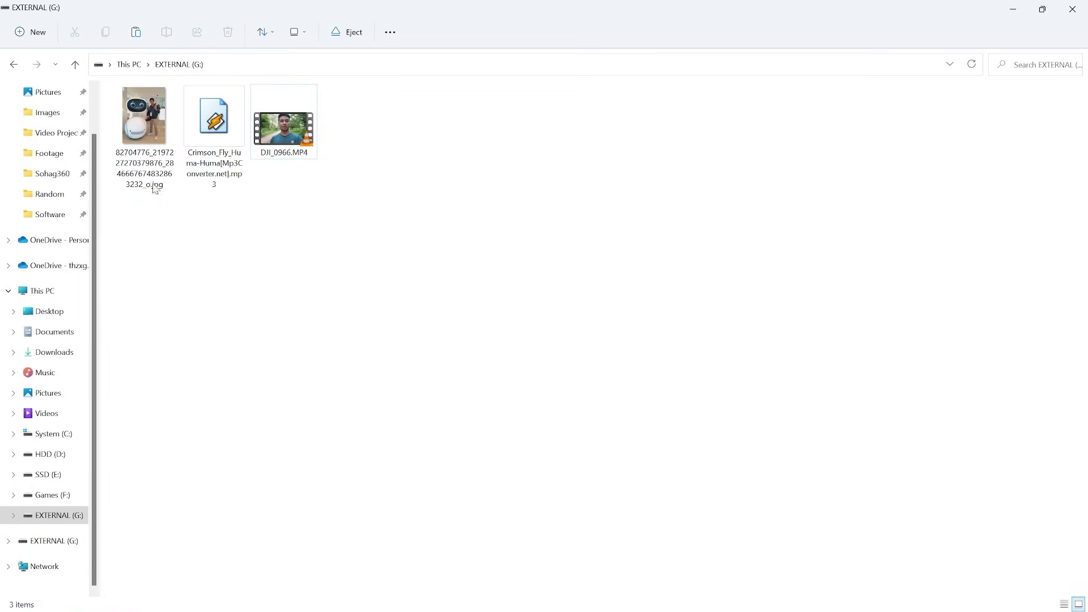
scroll(67, 150, "up", 2)
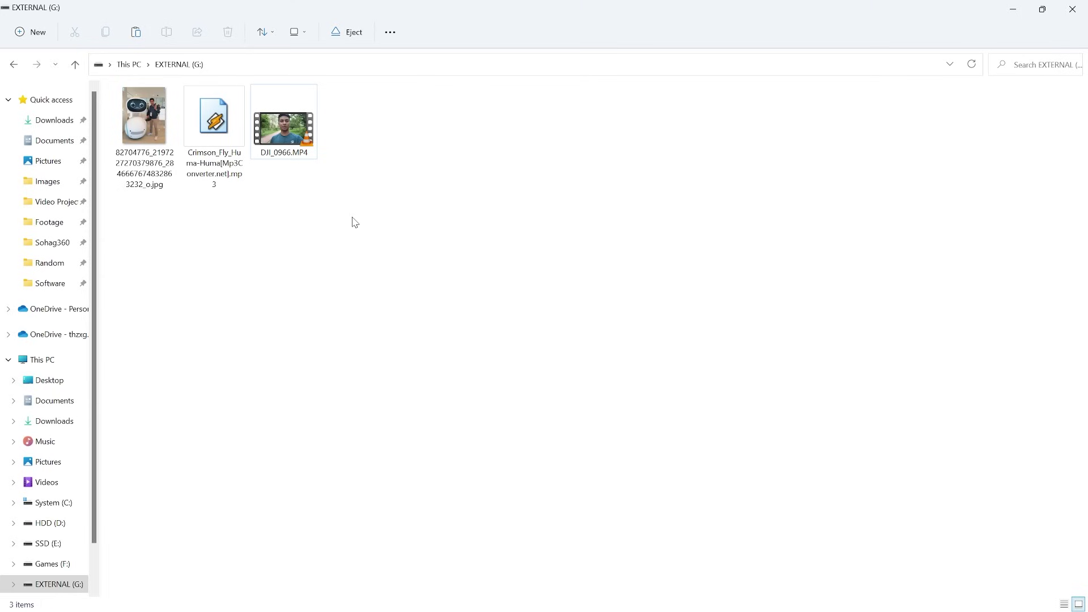
Quick-format the EXTERNAL (G:) drive with the default FAT32 file system and close the File Explorer window
key("alt+Up")
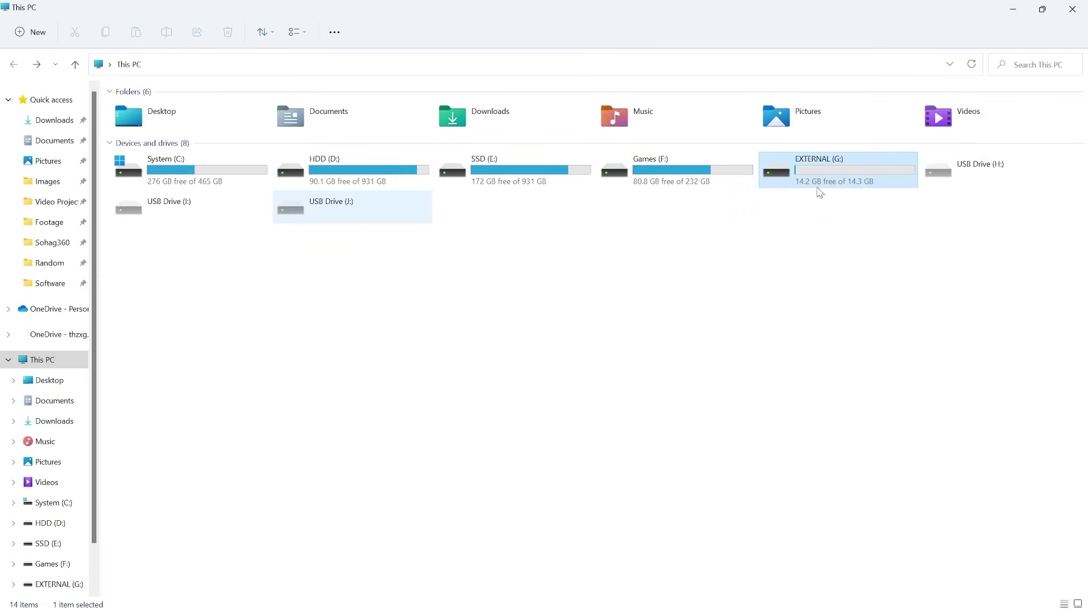
right_click(809, 178)
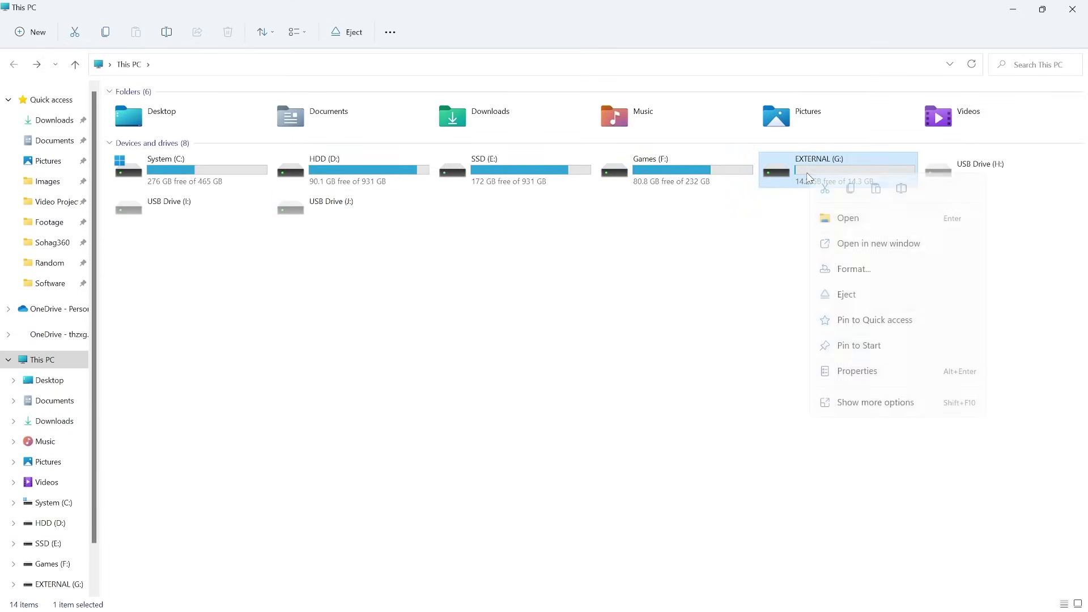
left_click(841, 270)
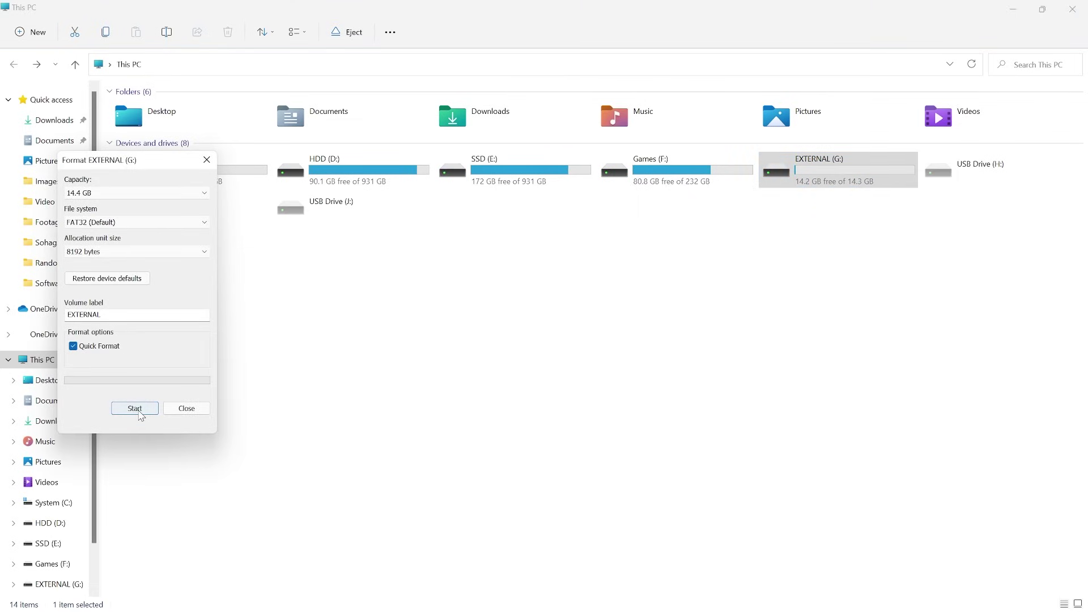
left_click(139, 413)
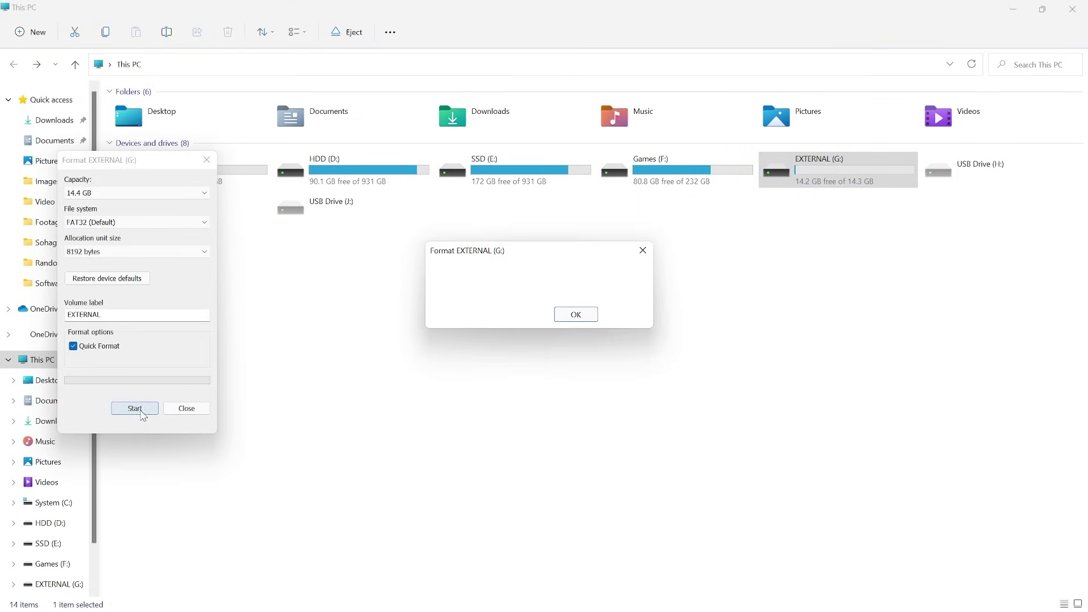
left_click(573, 319)
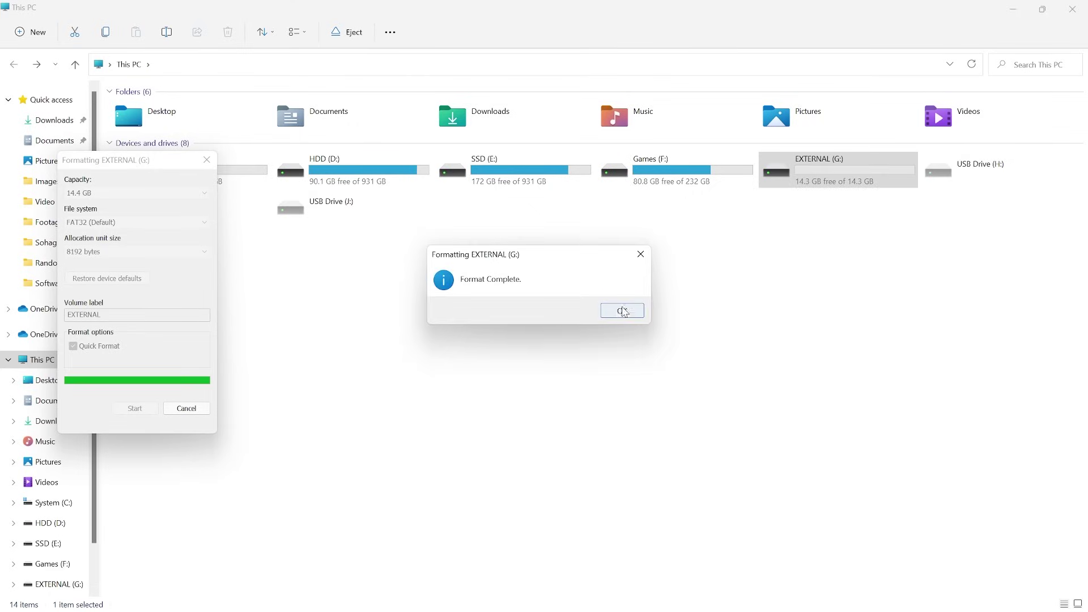
left_click(611, 312)
key("Escape")
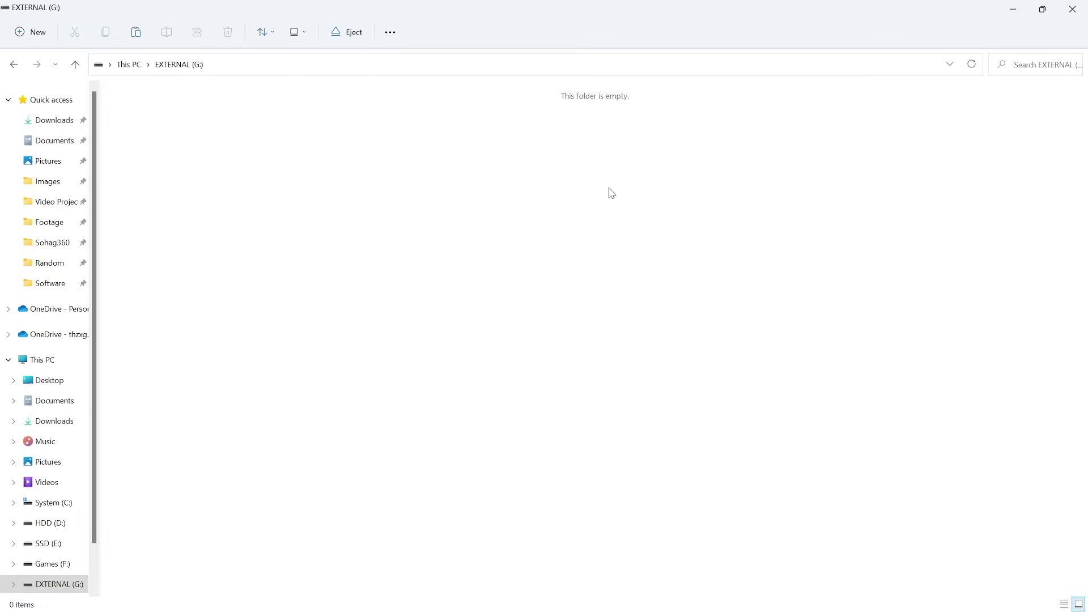
left_click(42, 362)
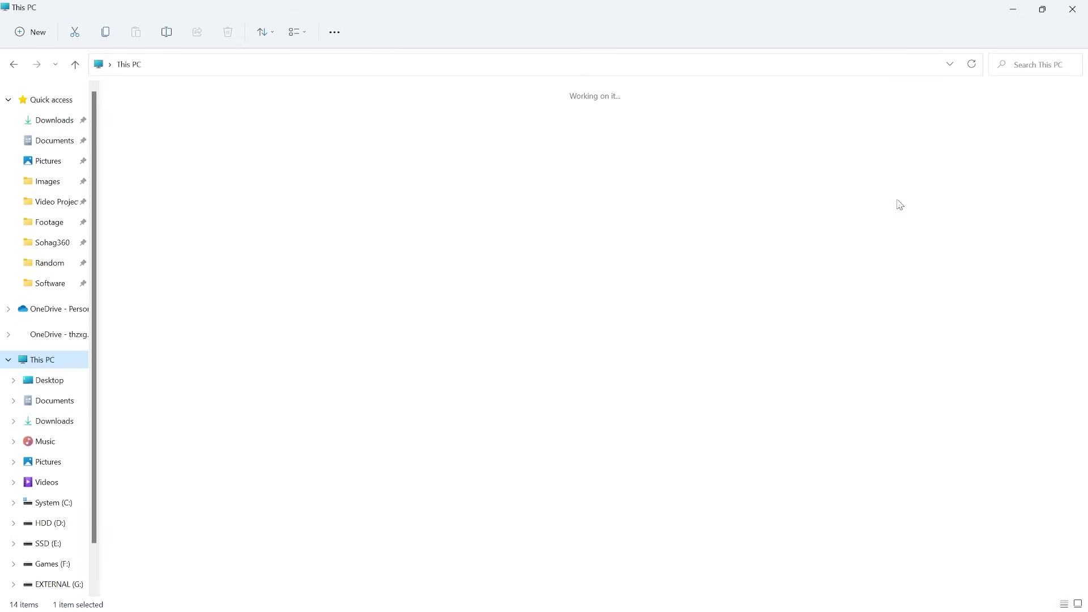
left_click(1074, 9)
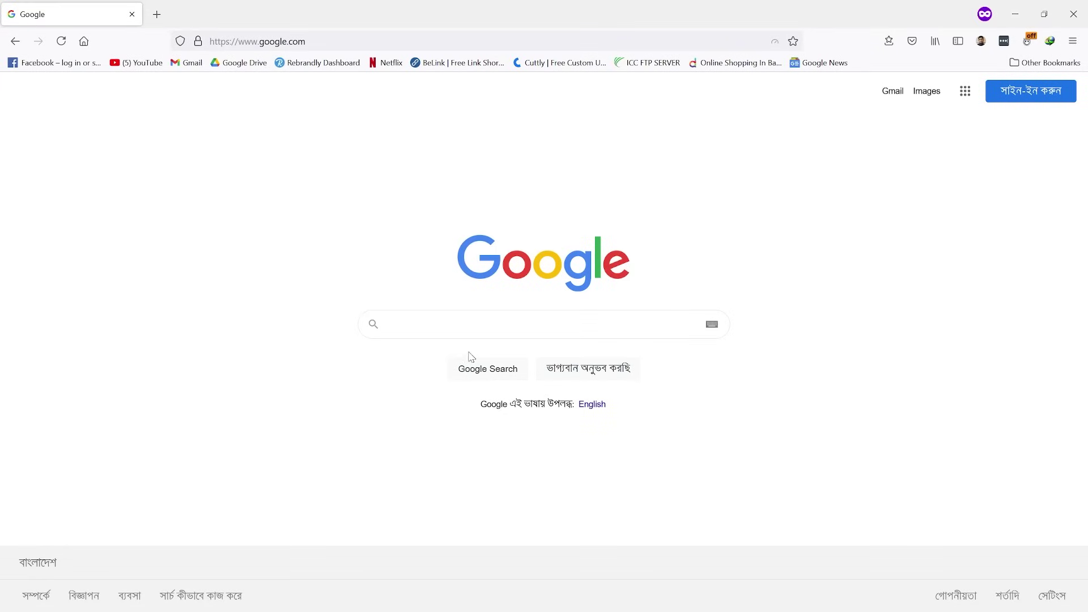
Search Google for "recuva" in Firefox and open the Recuva download page on the CCleaner site
left_click(445, 325)
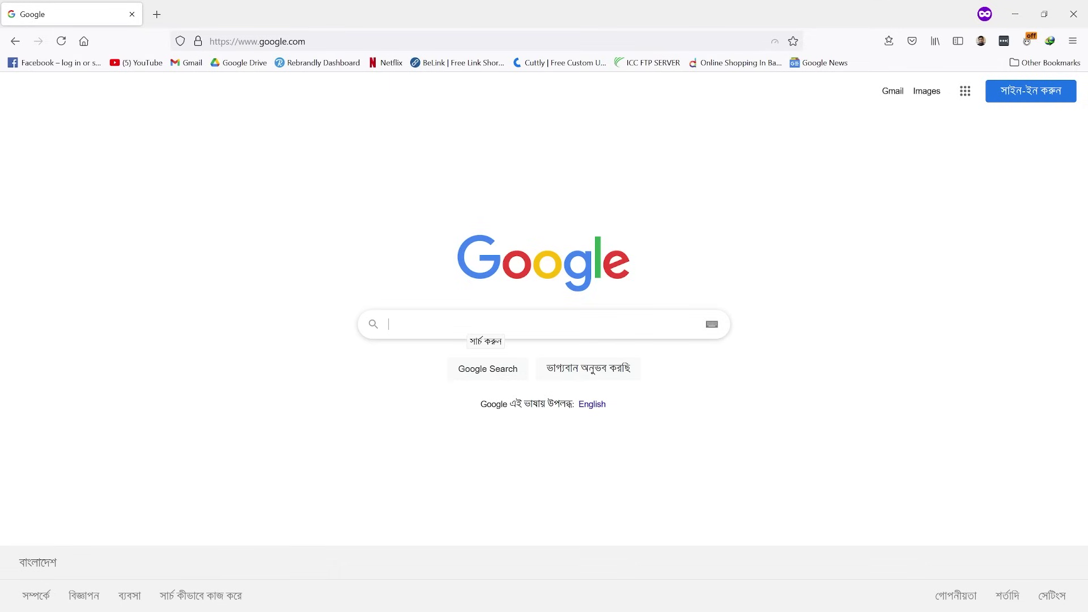
type("recuva")
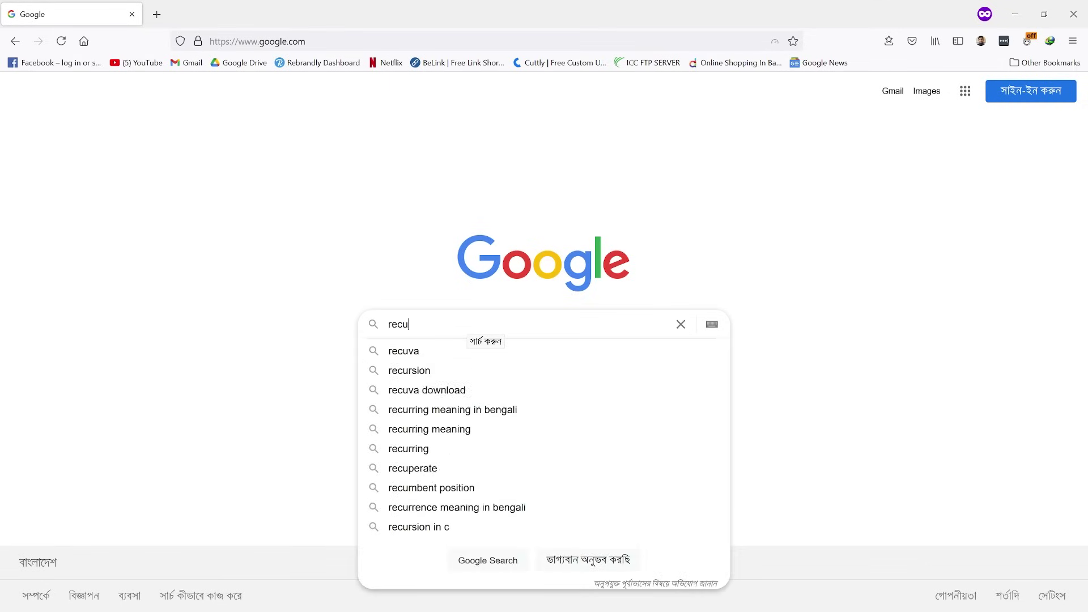
key("Return")
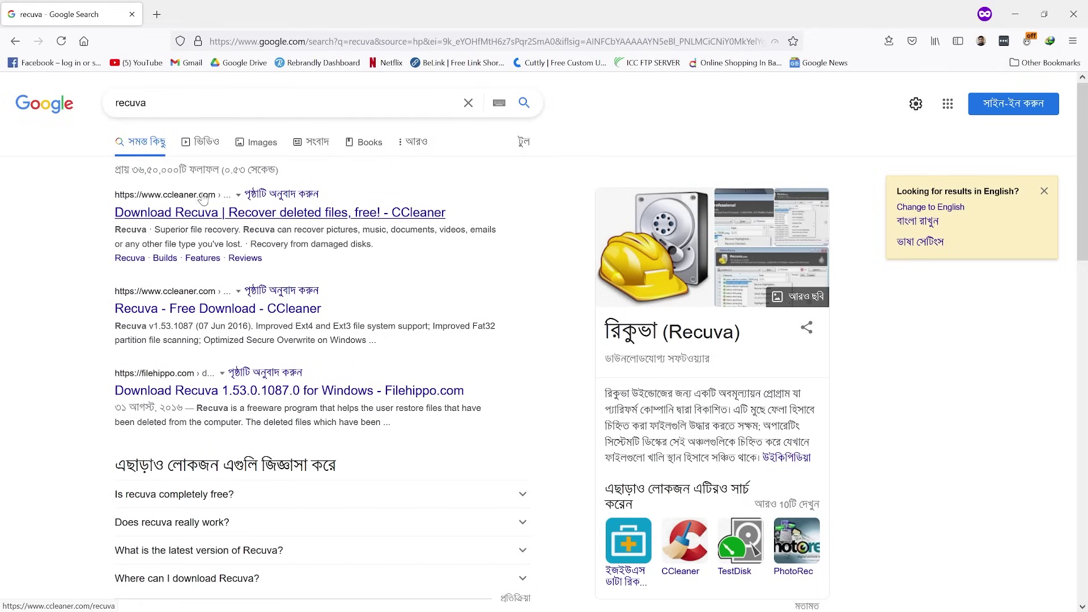
left_click(200, 214)
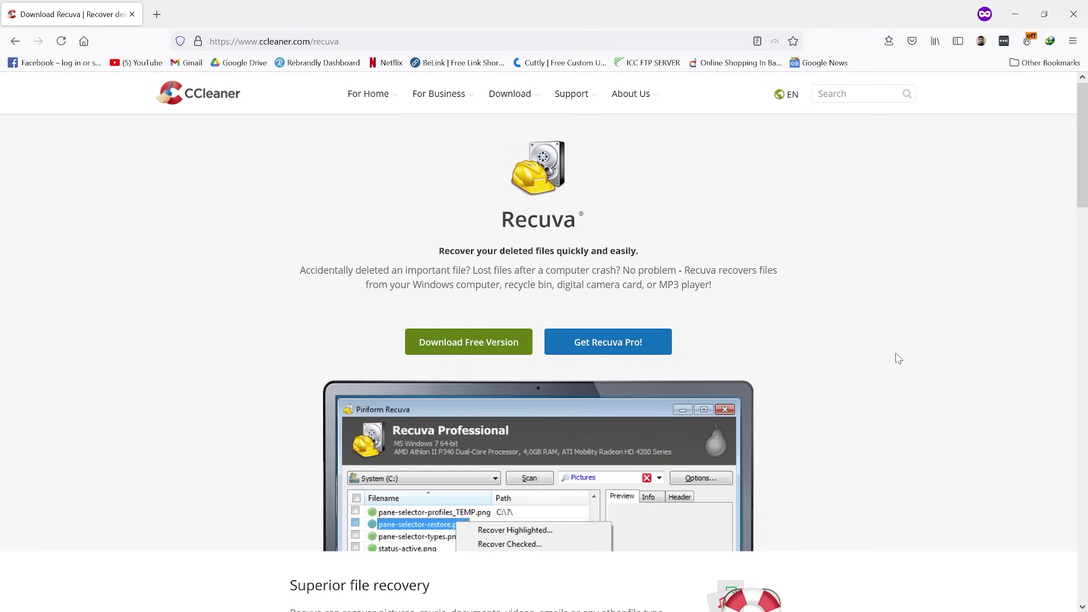
Download the free version of Recuva and save the installer rcsetup153.exe
left_click(469, 352)
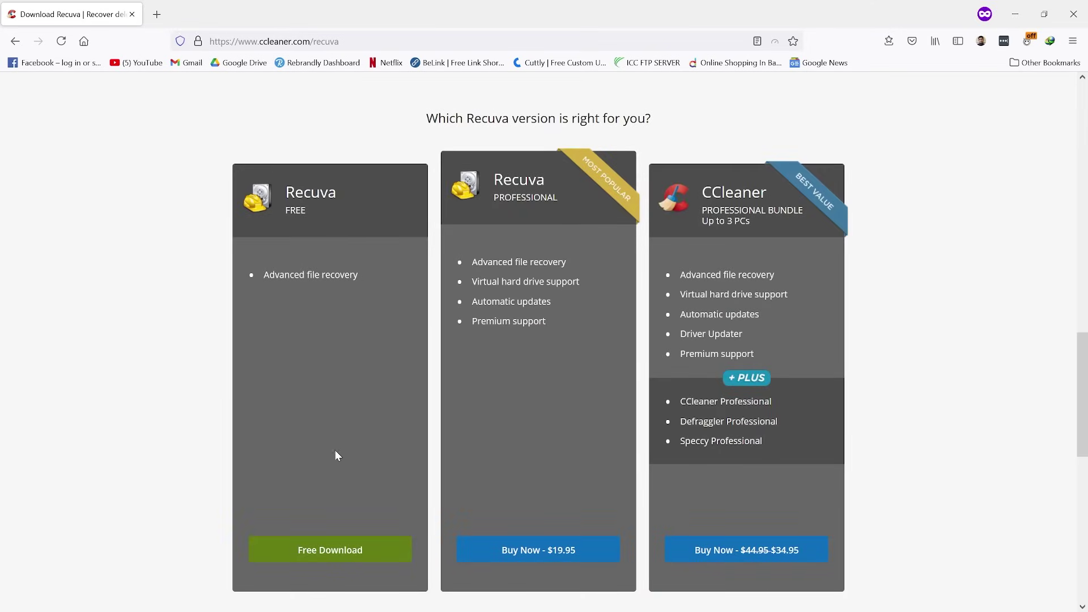
left_click(324, 560)
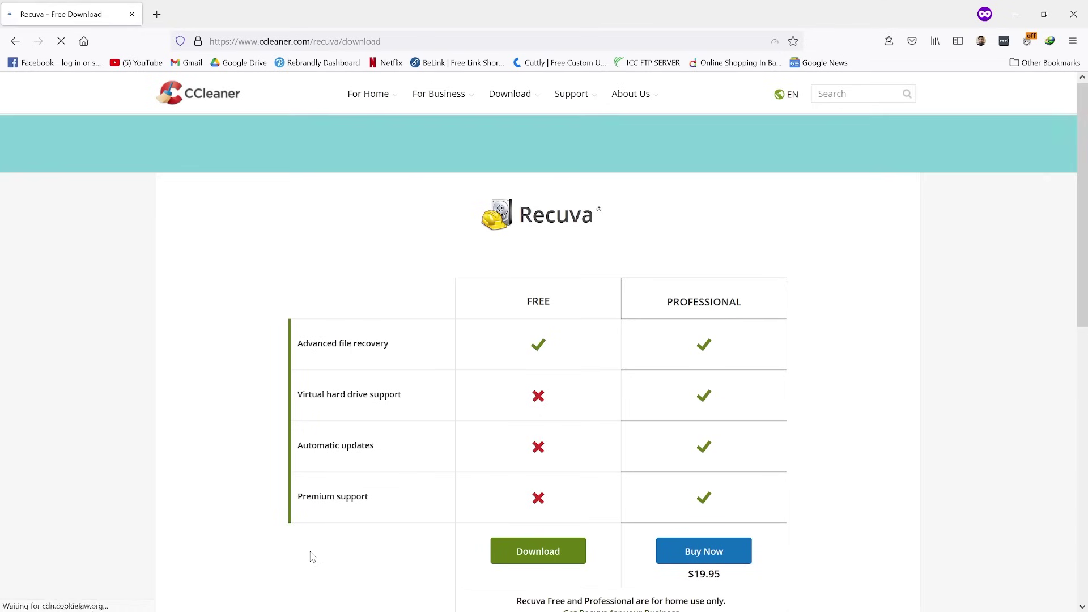
scroll(359, 532, "down", 1)
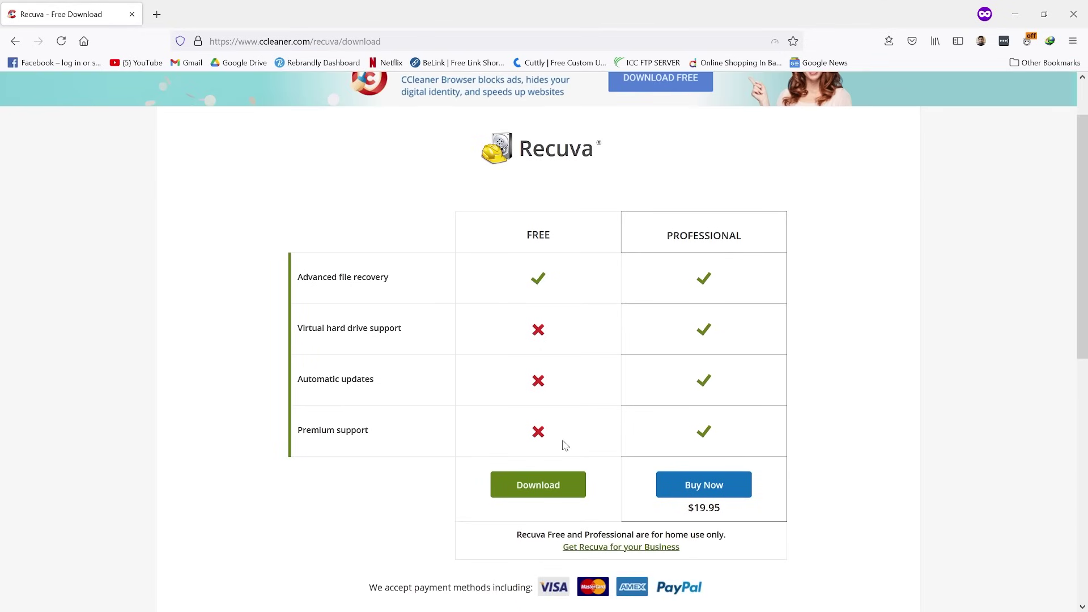
left_click(514, 487)
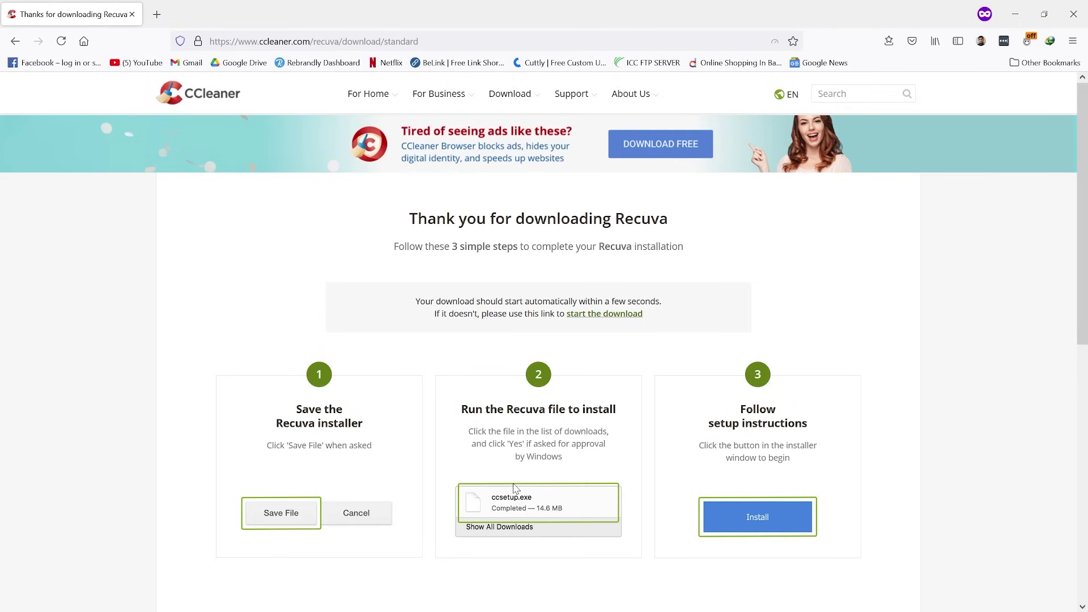
left_click(572, 315)
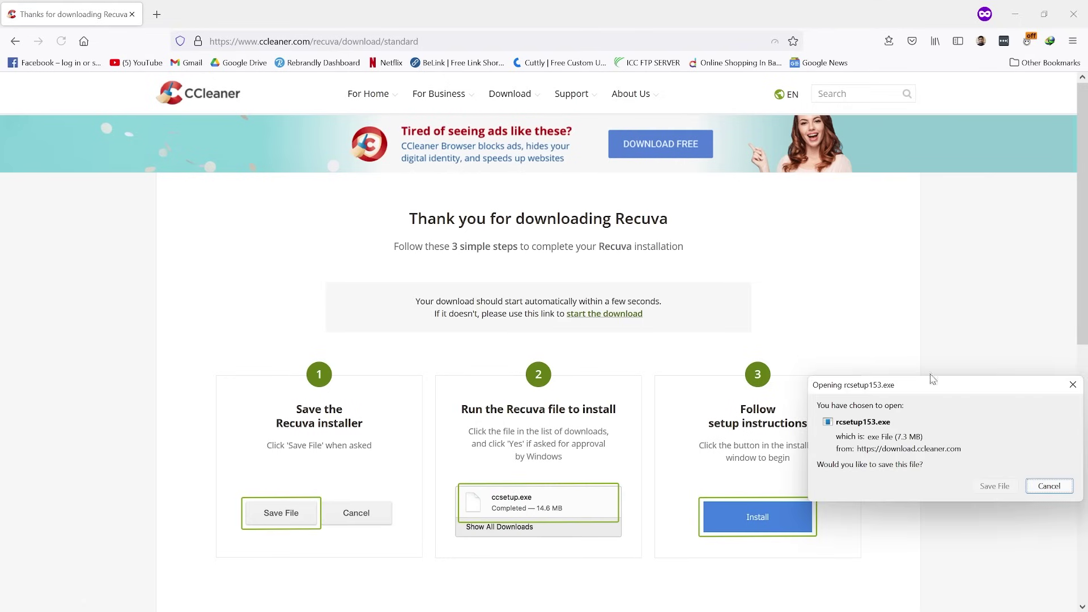
left_click_drag(928, 377, 590, 229)
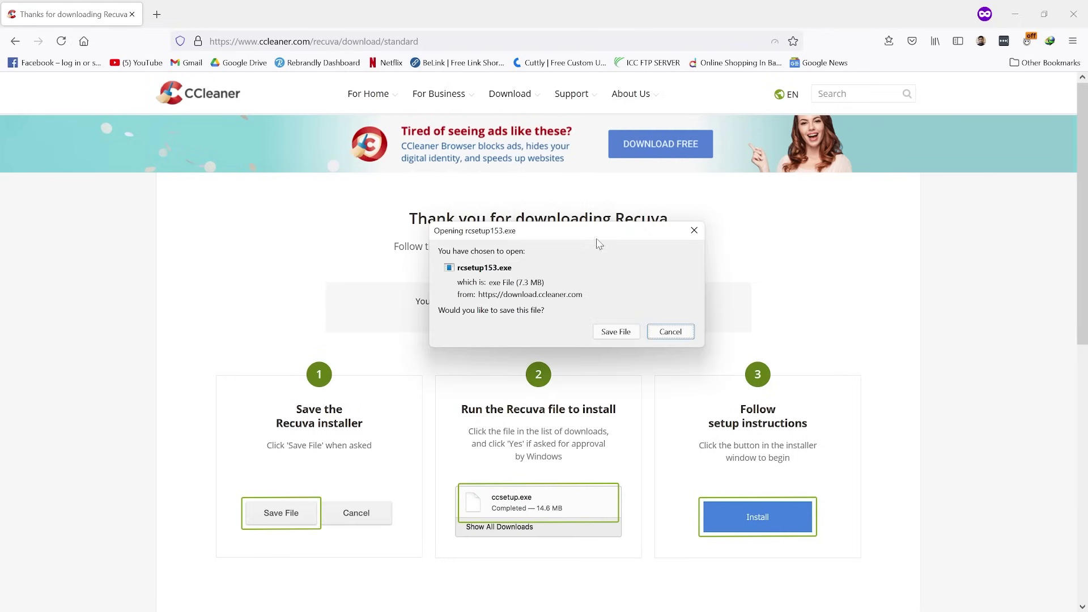
left_click(615, 331)
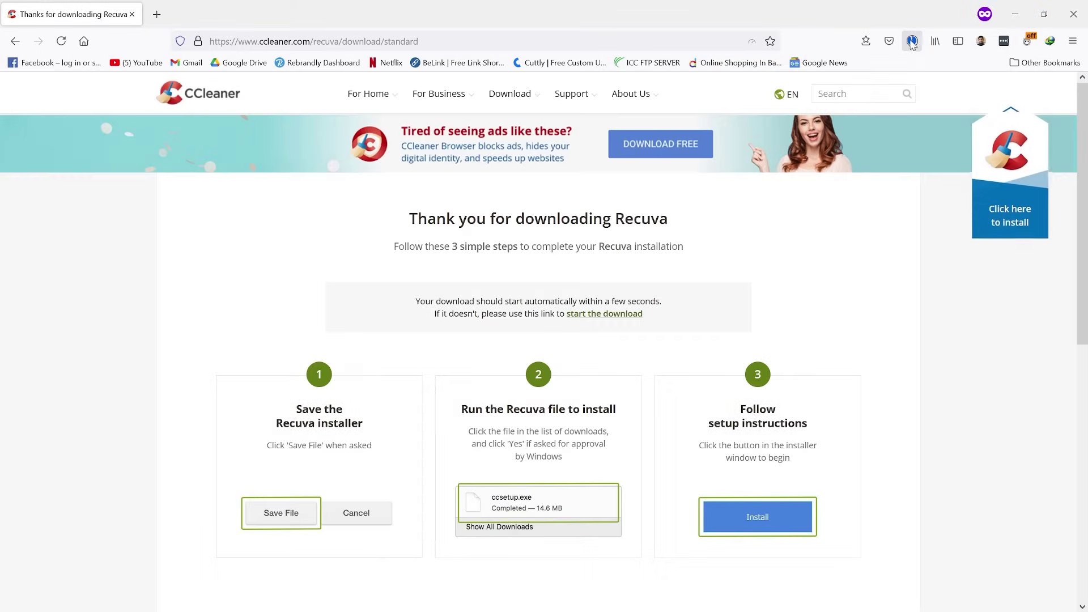
Run the downloaded rcsetup153.exe, install Recuva v1.53 with the standard settings, and leave the setup and browser for the desktop
left_click(912, 42)
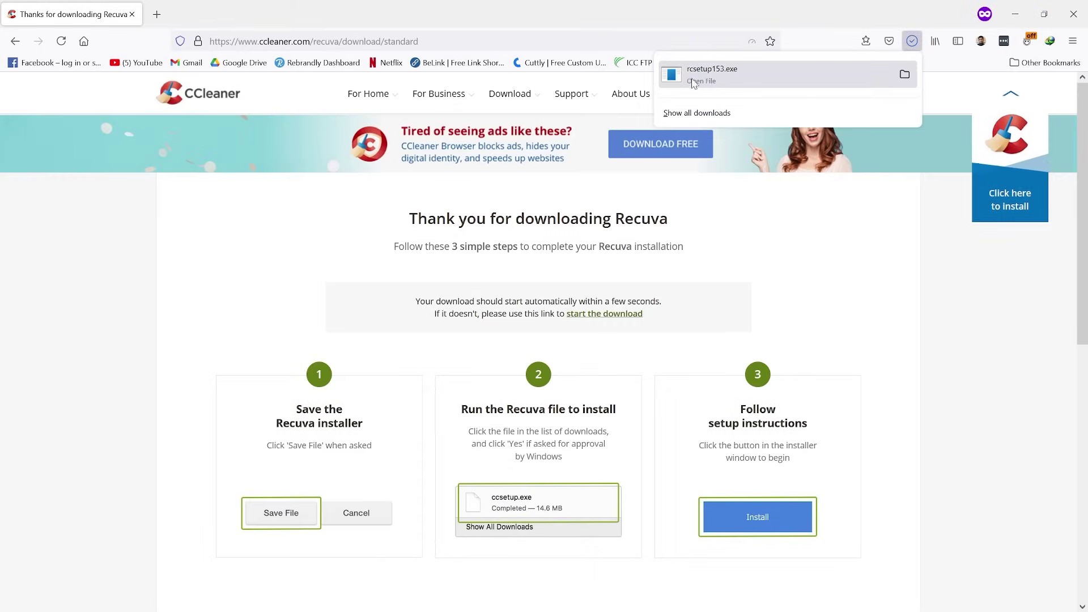
left_click(718, 80)
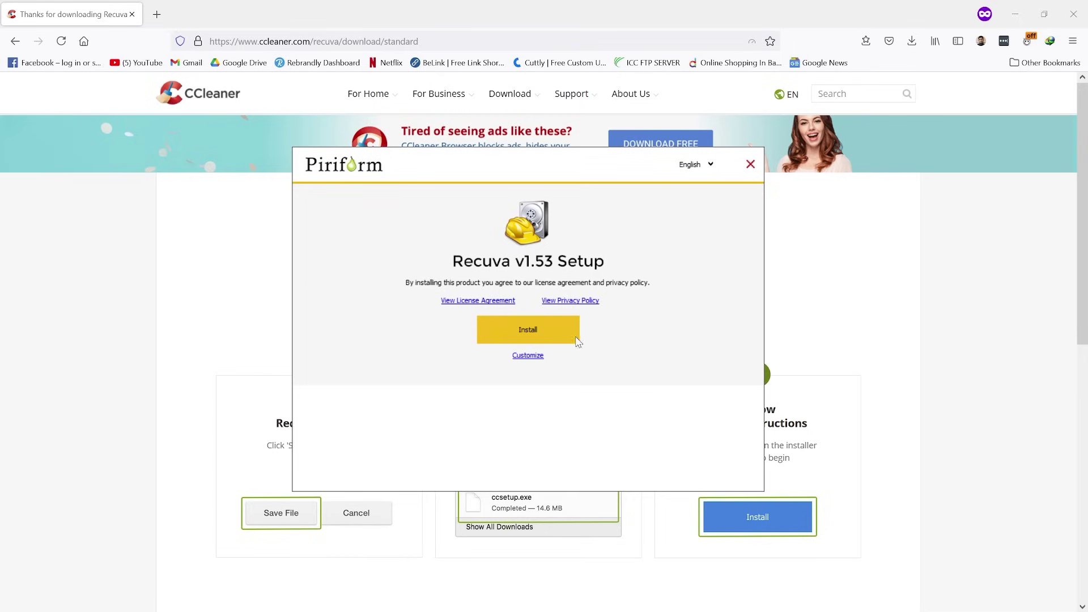
left_click(540, 331)
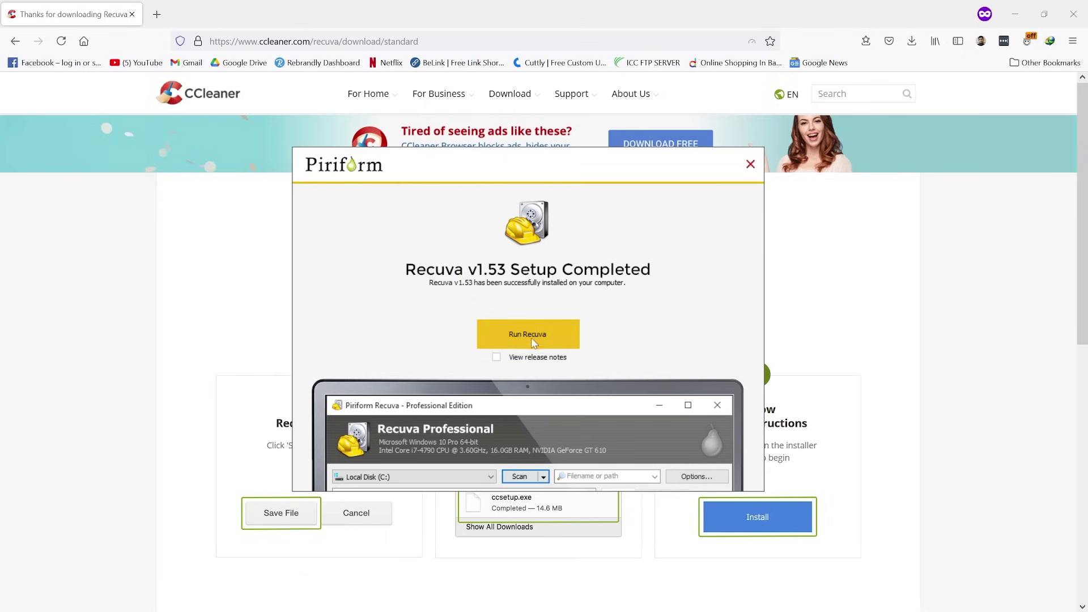
left_click(750, 165)
left_click(1013, 14)
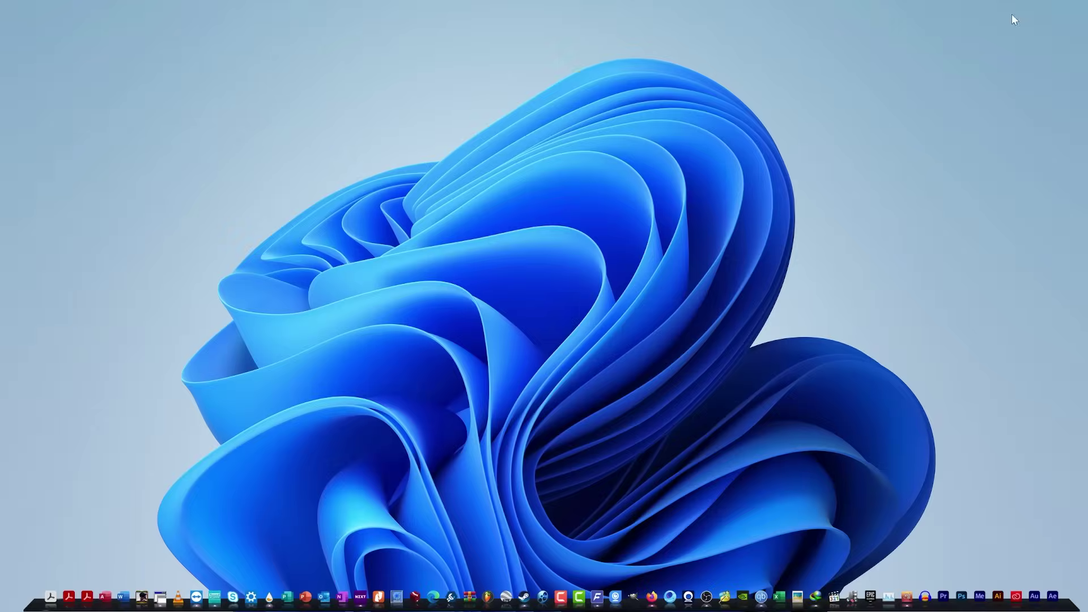
Reposition the Recuva shortcut on the desktop, launch Recuva and proceed past the wizard's welcome page
left_click_drag(1012, 96, 312, 88)
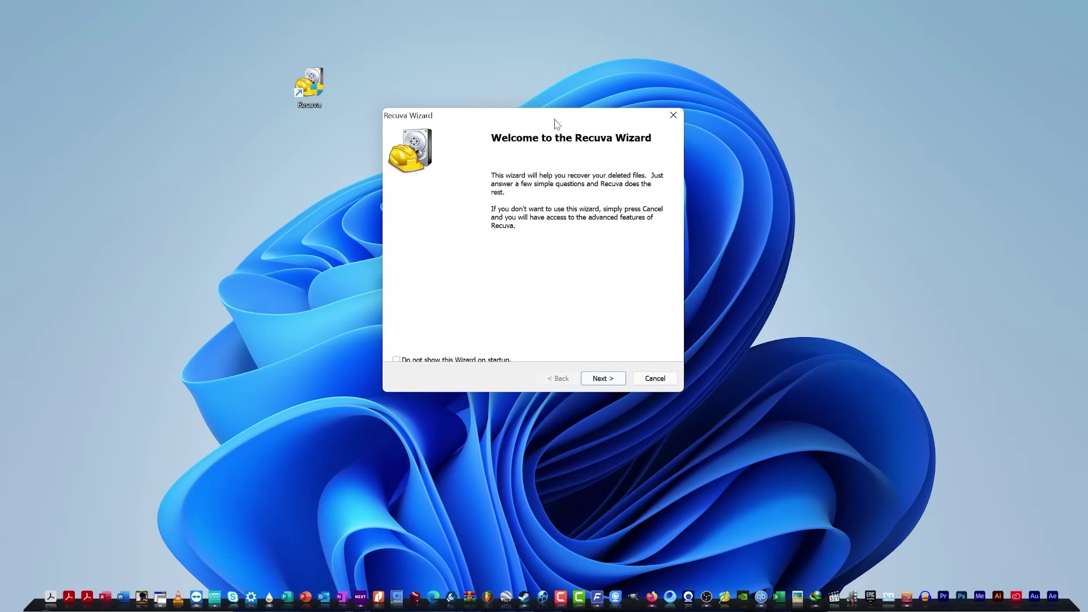
left_click_drag(537, 114, 546, 106)
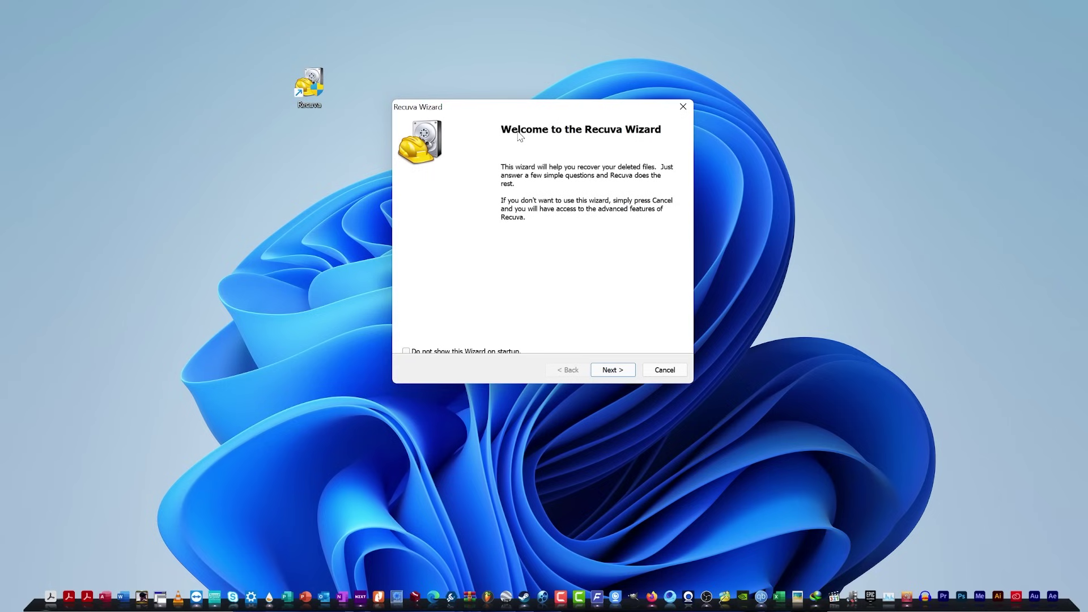
left_click(617, 372)
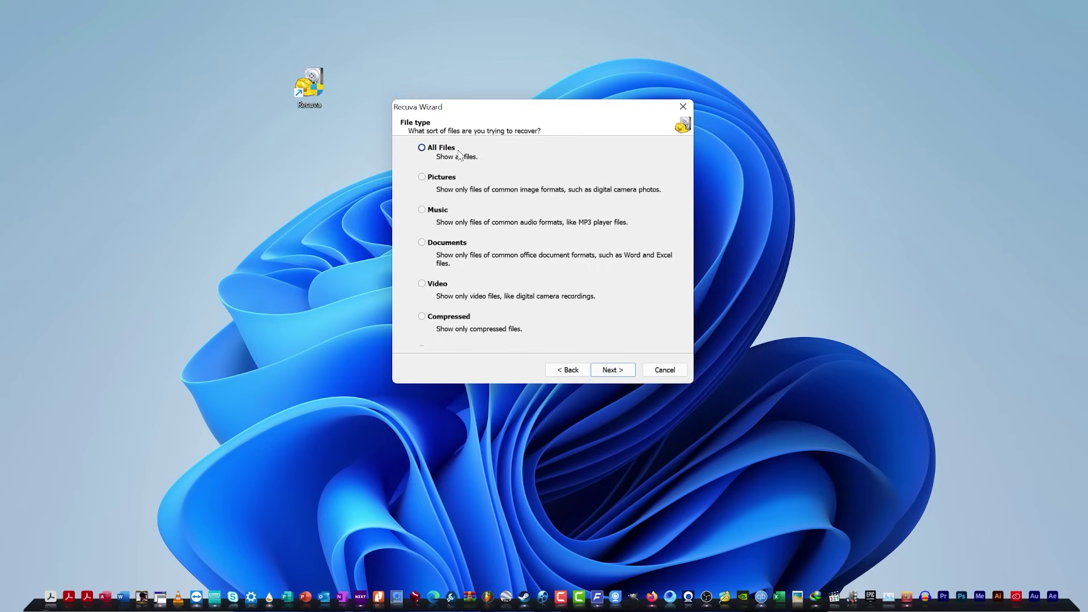
Set the file type to recover to Music in the Recuva Wizard and continue to the file location page
left_click(451, 180)
left_click(454, 214)
left_click(612, 371)
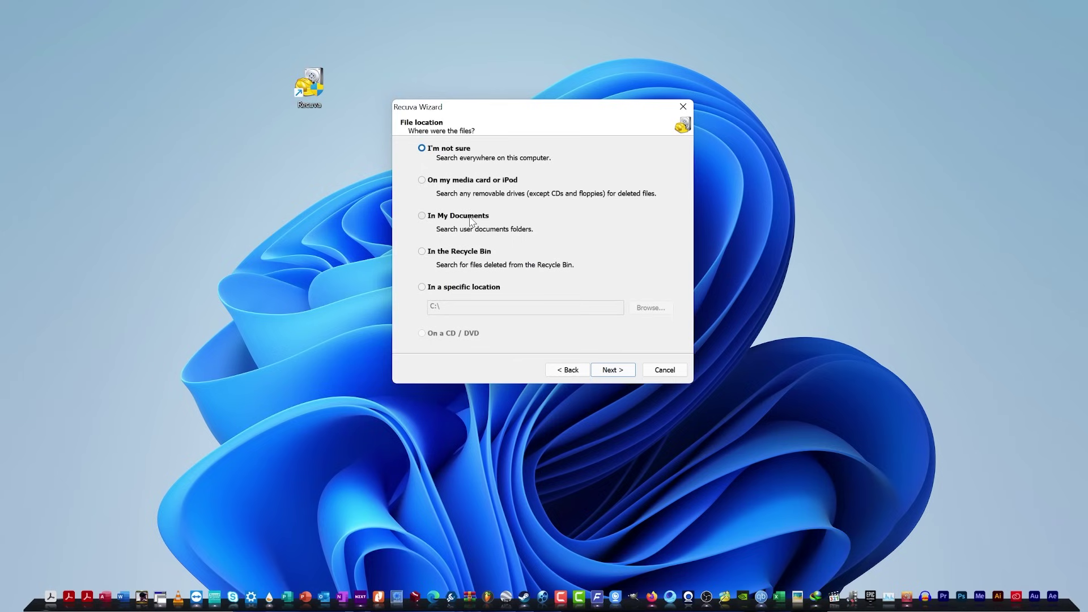
Set the file location to a specific location and choose the EXTERNAL (G:) drive as the place to search
left_click(429, 289)
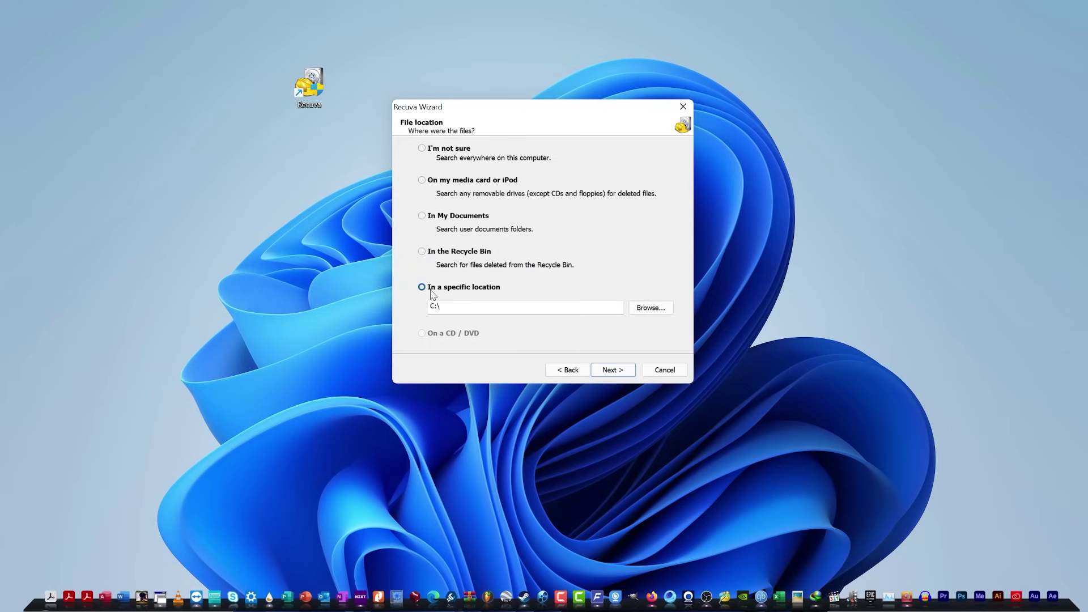
left_click(651, 311)
double_click(508, 302)
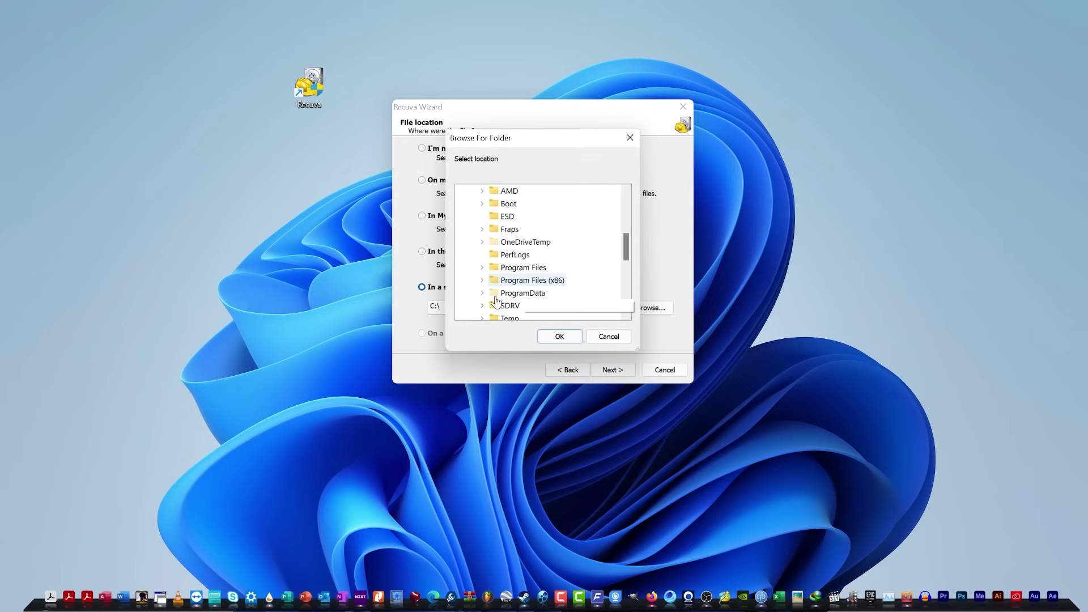
scroll(549, 301, "down", 5)
scroll(549, 301, "down", 2)
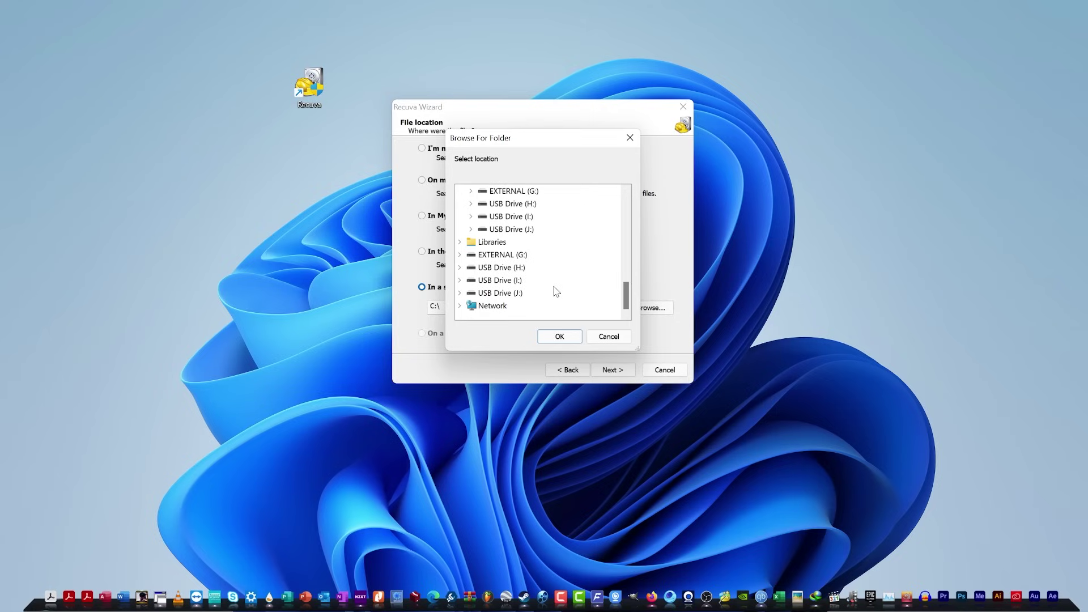
scroll(554, 253, "up", 1)
left_click(512, 294)
left_click(560, 338)
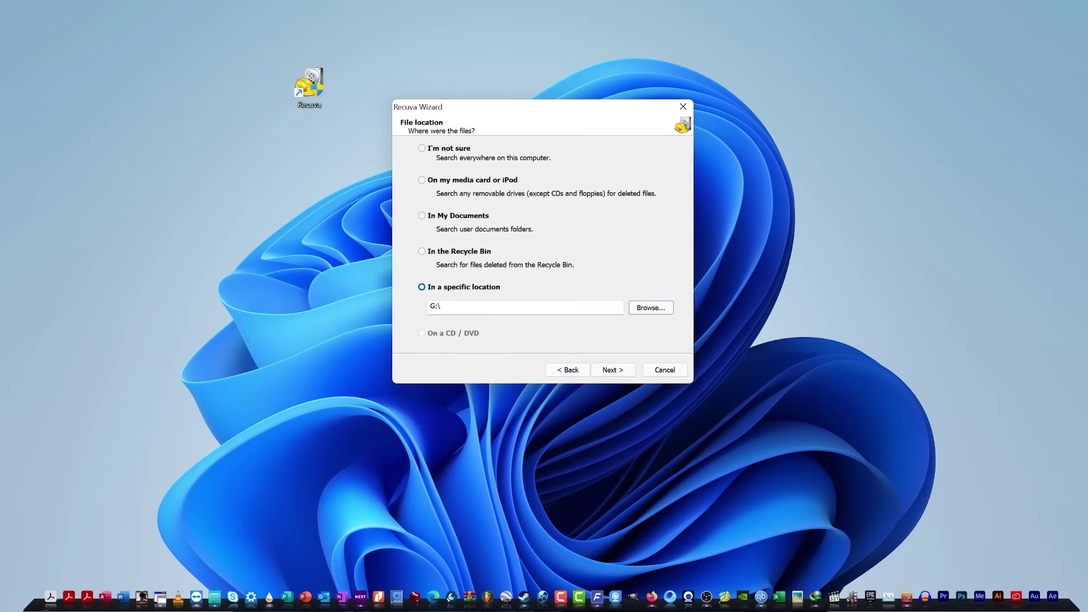
left_click(665, 311)
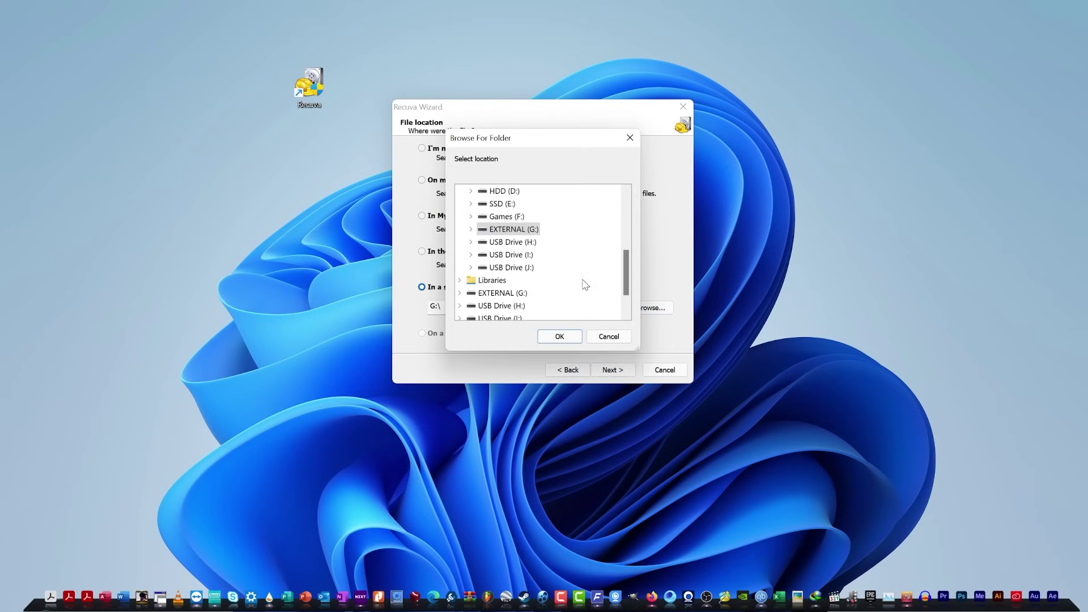
scroll(516, 229, "up", 1)
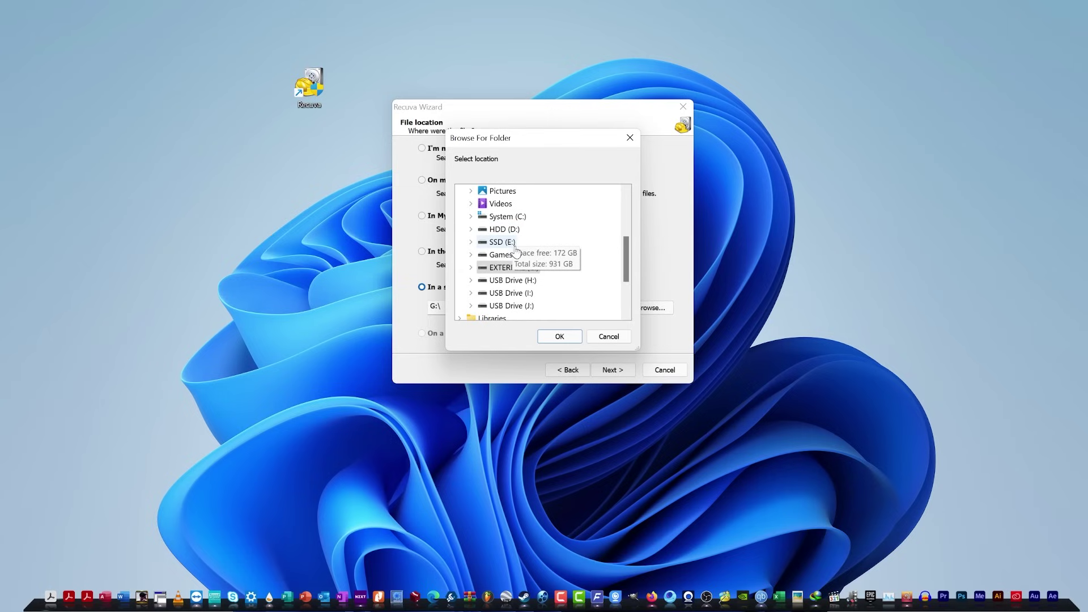
left_click(617, 339)
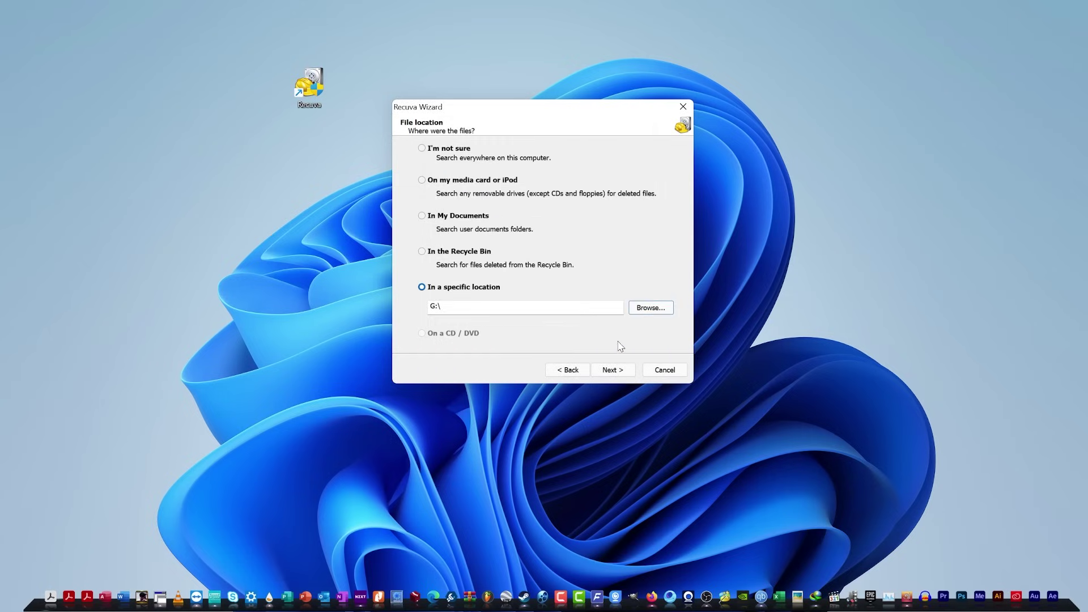
Continue to the wizard's final page, start the search of G:\ and scan again with Deep Scan enabled
left_click(624, 371)
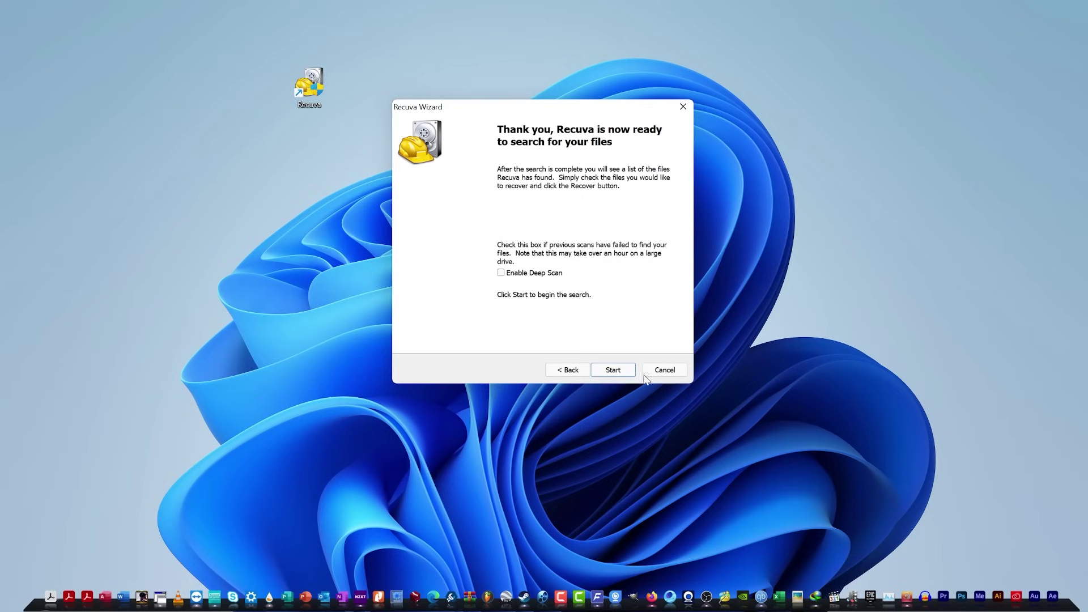
left_click(611, 370)
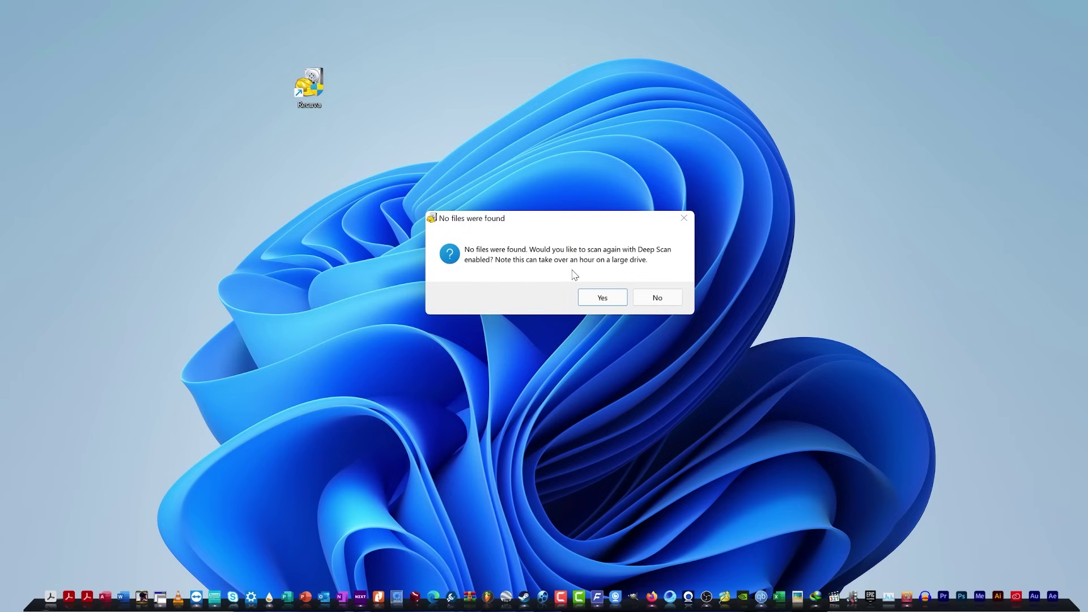
left_click(604, 305)
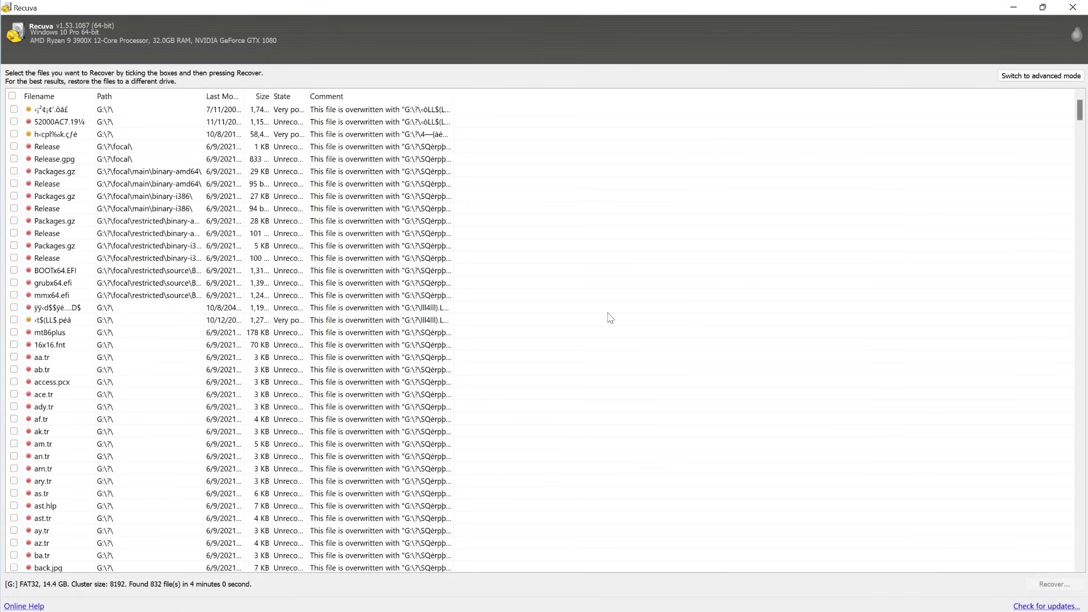
Look through the whole list of deleted files found on G:, examining their names, recovery states and comments
scroll(627, 306, "down", 20)
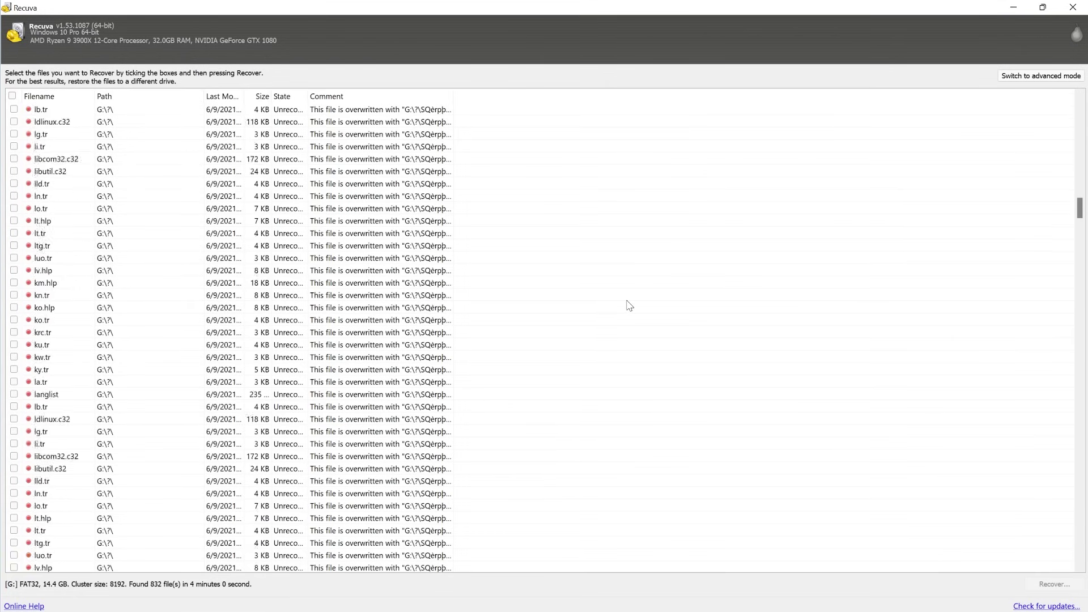
scroll(629, 306, "down", 20)
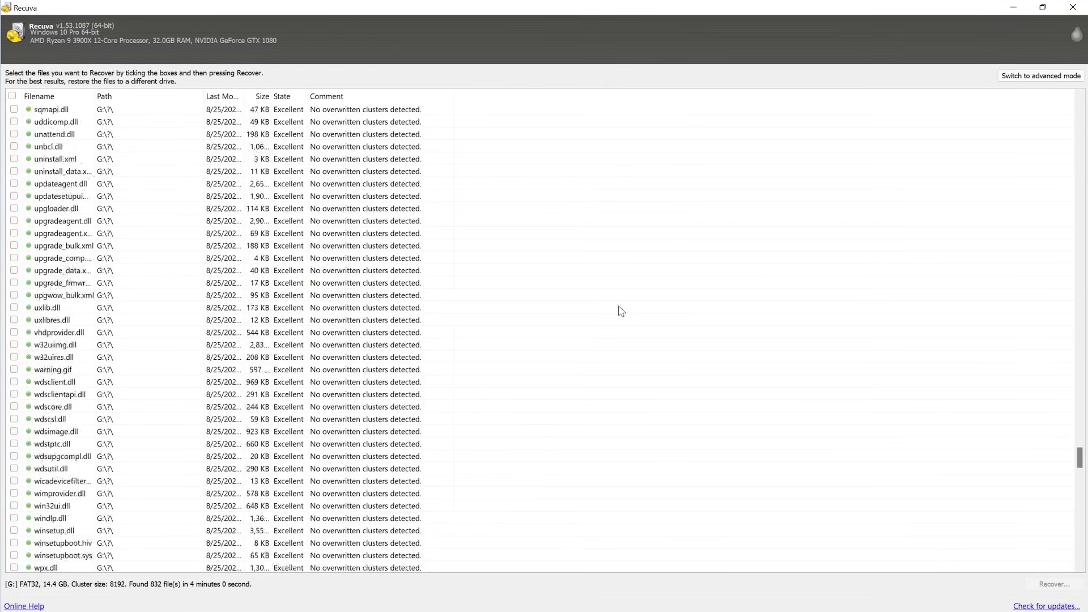
scroll(193, 300, "up", 20)
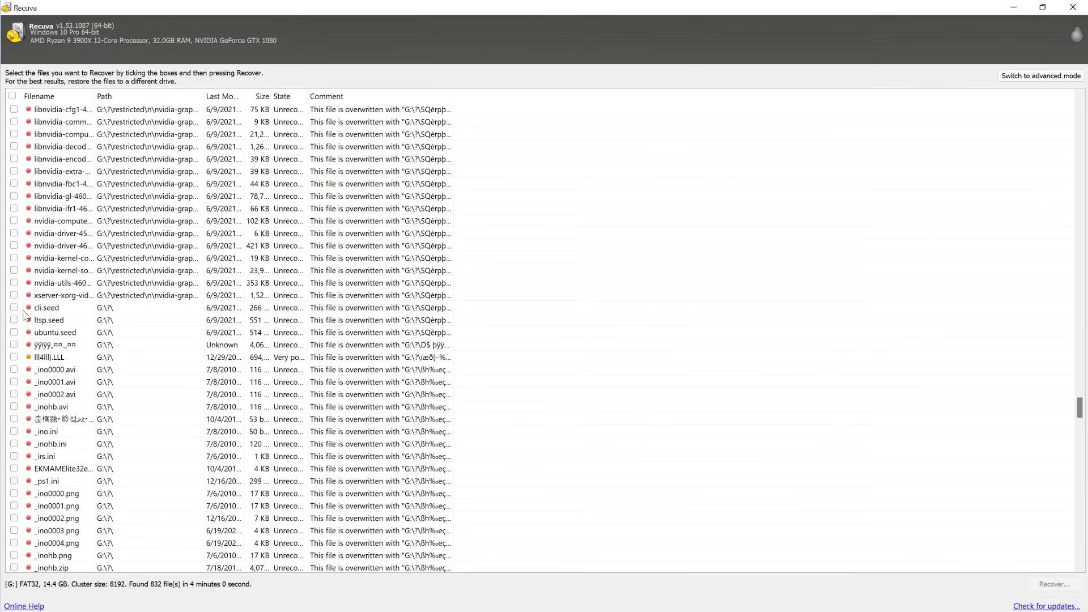
scroll(34, 363, "down", 20)
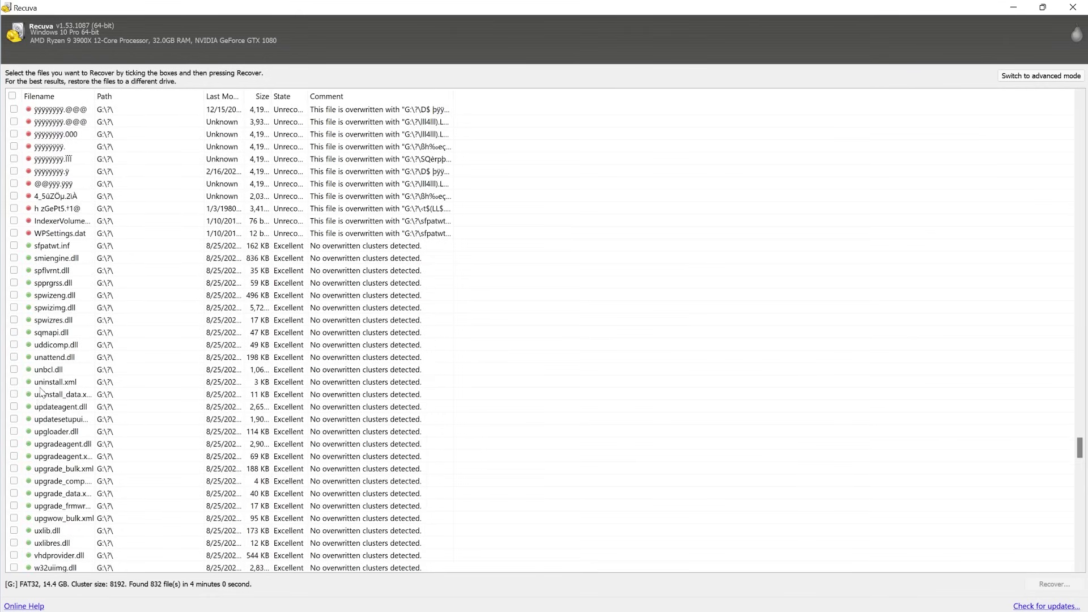
scroll(33, 435, "down", 11)
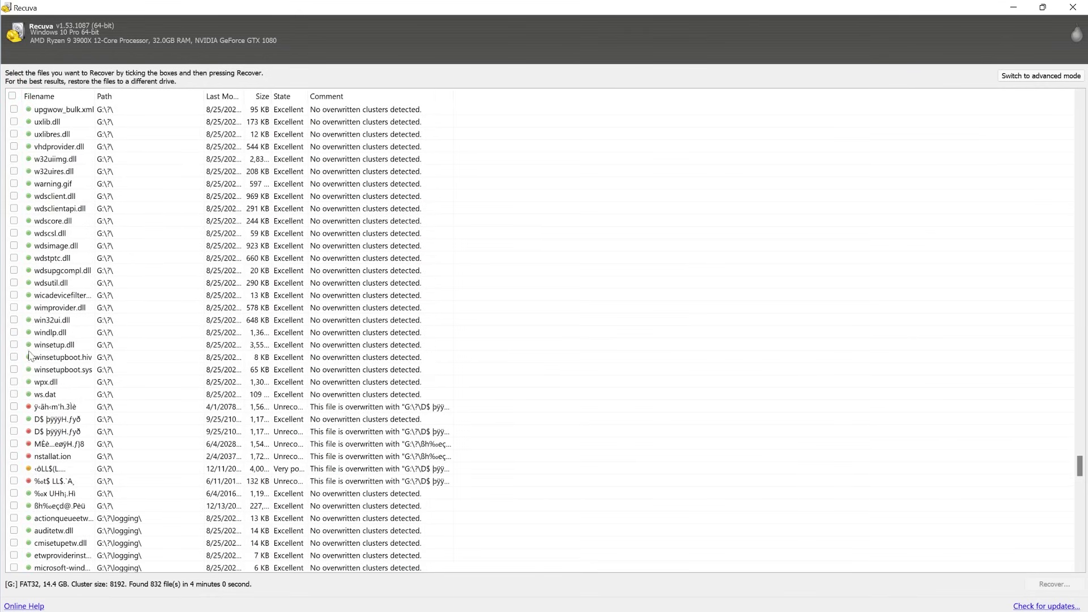
scroll(80, 352, "down", 20)
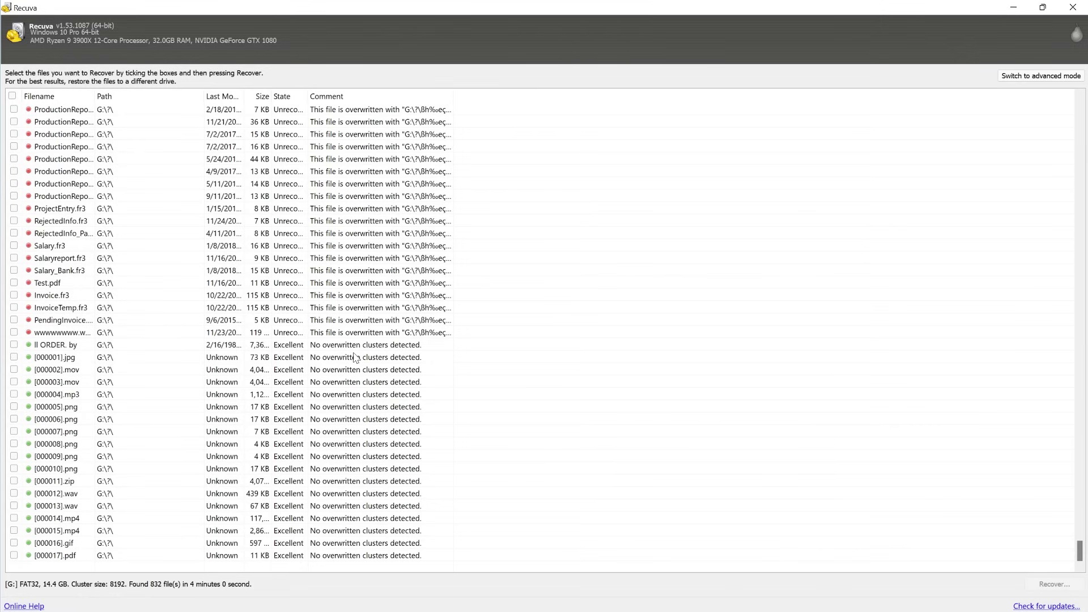
scroll(355, 357, "up", 10)
scroll(355, 357, "down", 10)
scroll(136, 260, "up", 20)
scroll(136, 260, "up", 20)
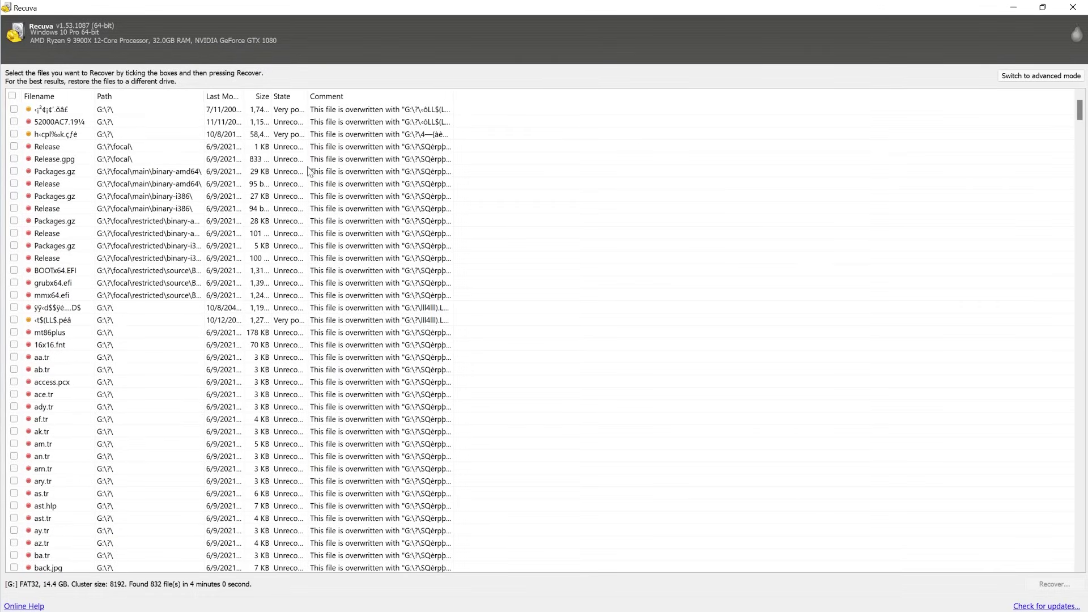
scroll(310, 171, "down", 20)
scroll(311, 171, "down", 20)
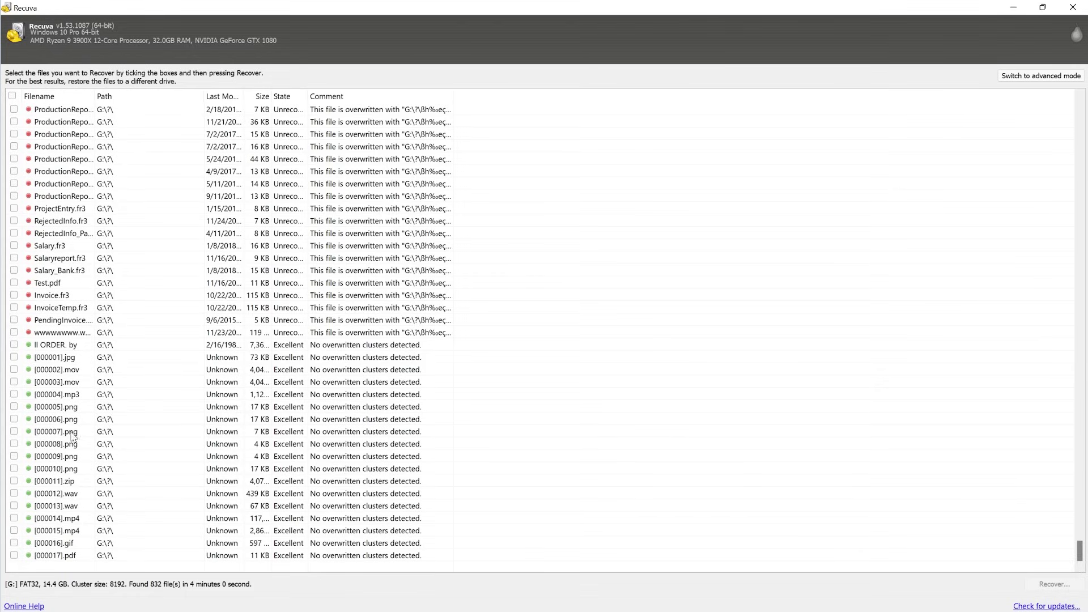
left_click(59, 507)
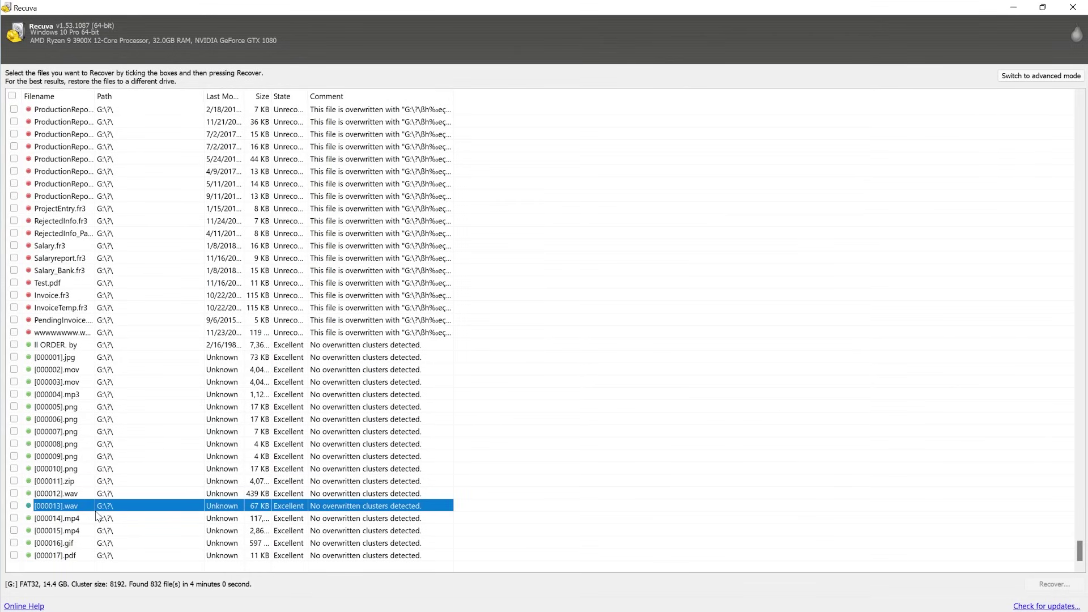
Widen the Filename, Size and State columns of the results list so their entries can be read in full
left_click_drag(94, 96, 213, 100)
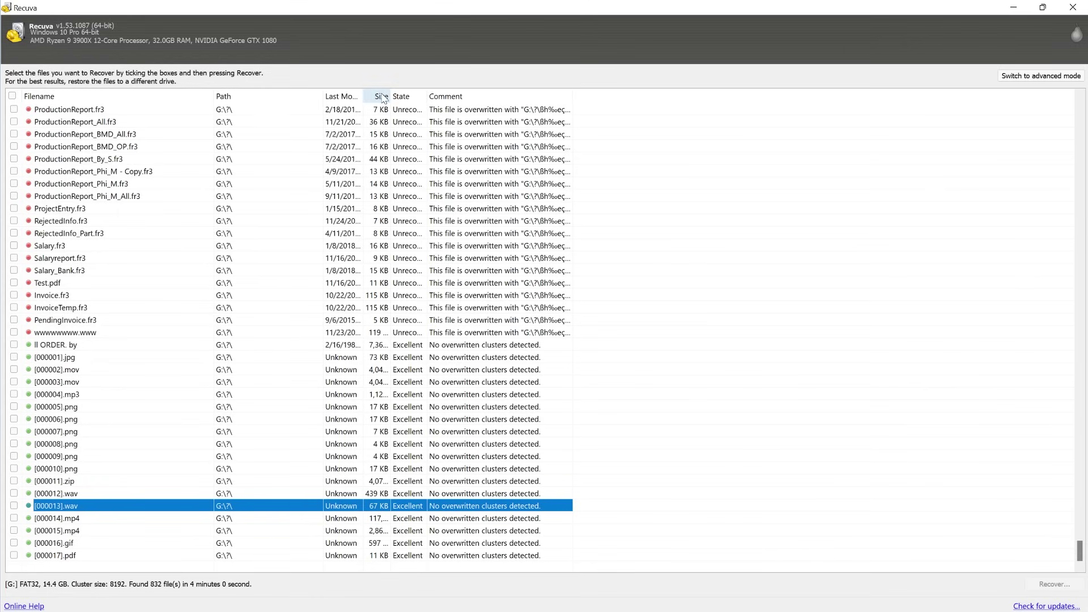
left_click_drag(390, 96, 487, 97)
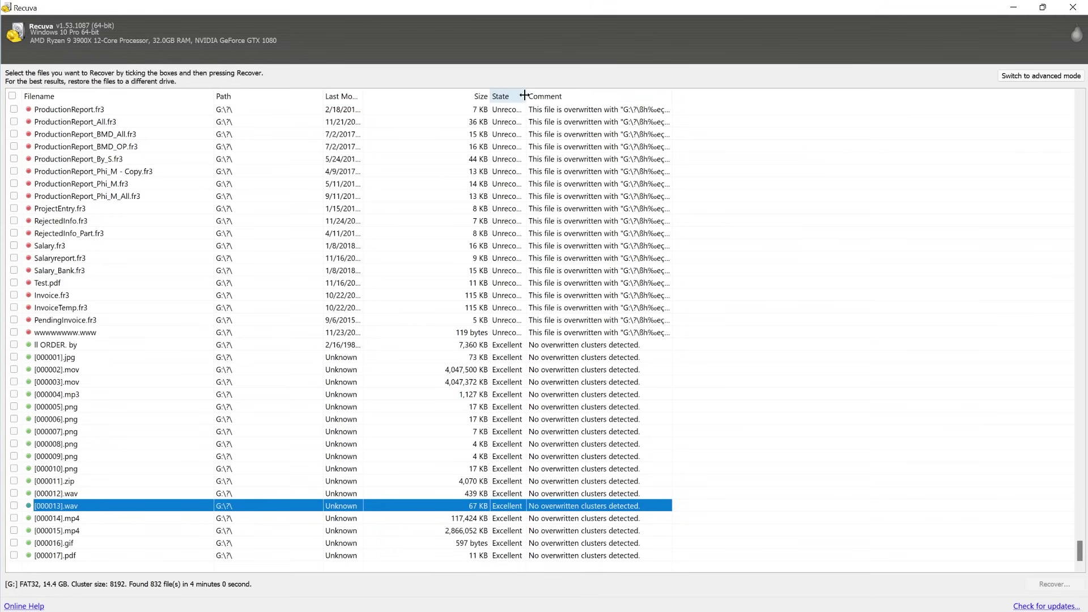
left_click_drag(524, 97, 591, 96)
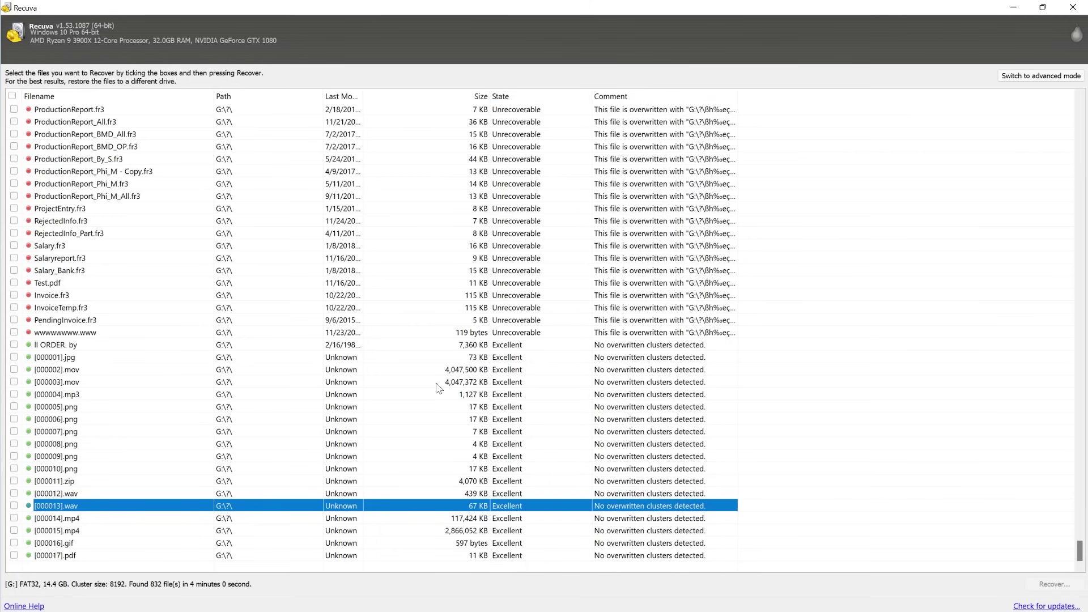
Check the sizes of the large video files [000002].mov, [000003].mov, [000014].mp4 and [000015].mp4
left_click(450, 371)
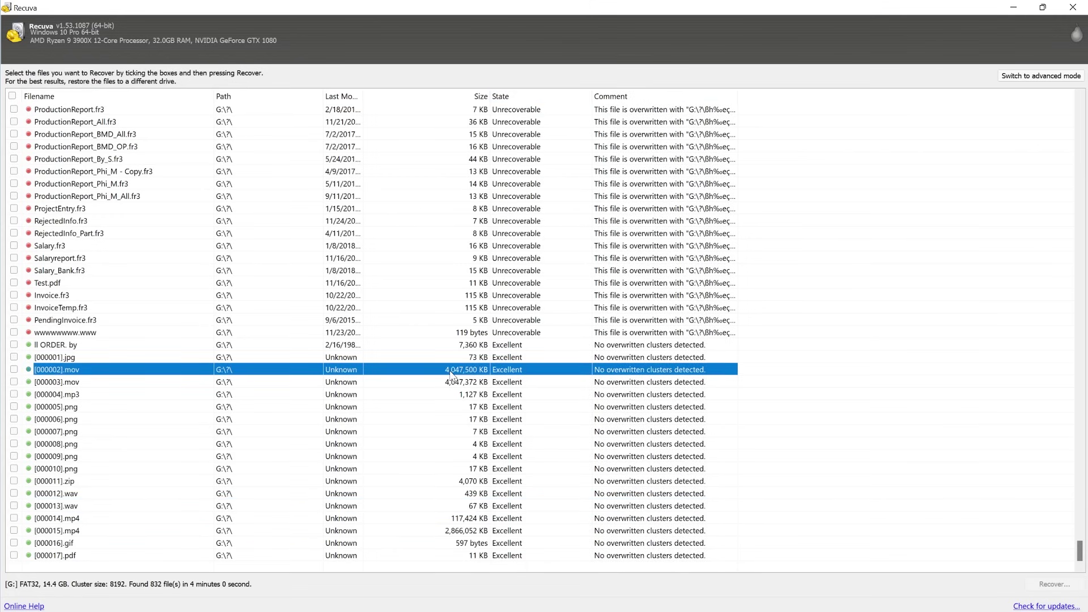
left_click(454, 383)
left_click(456, 376)
left_click(462, 384)
left_click(464, 369)
left_click(465, 379)
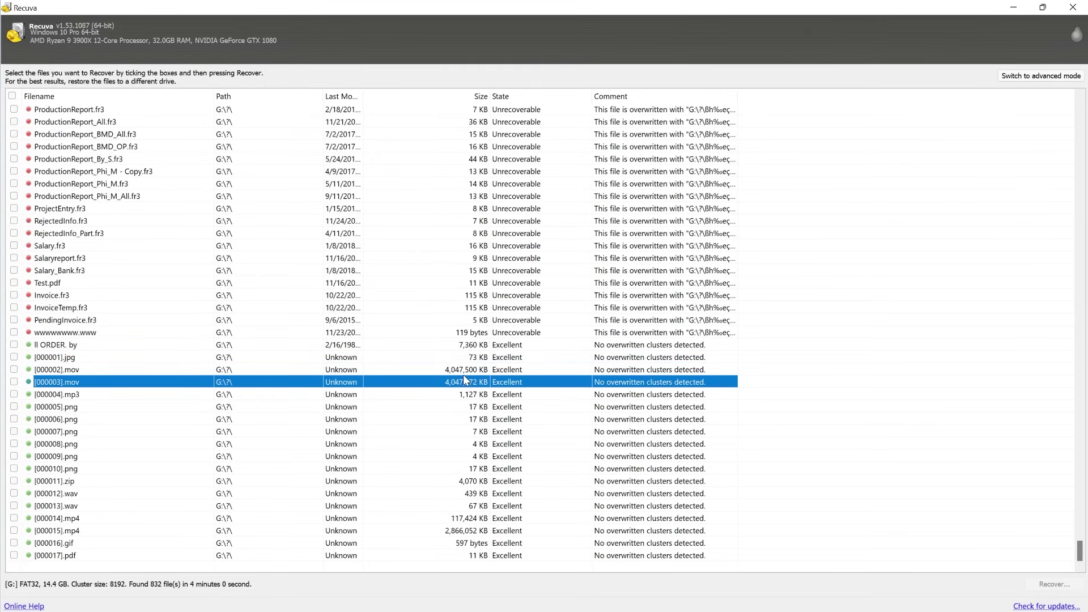
left_click(463, 519)
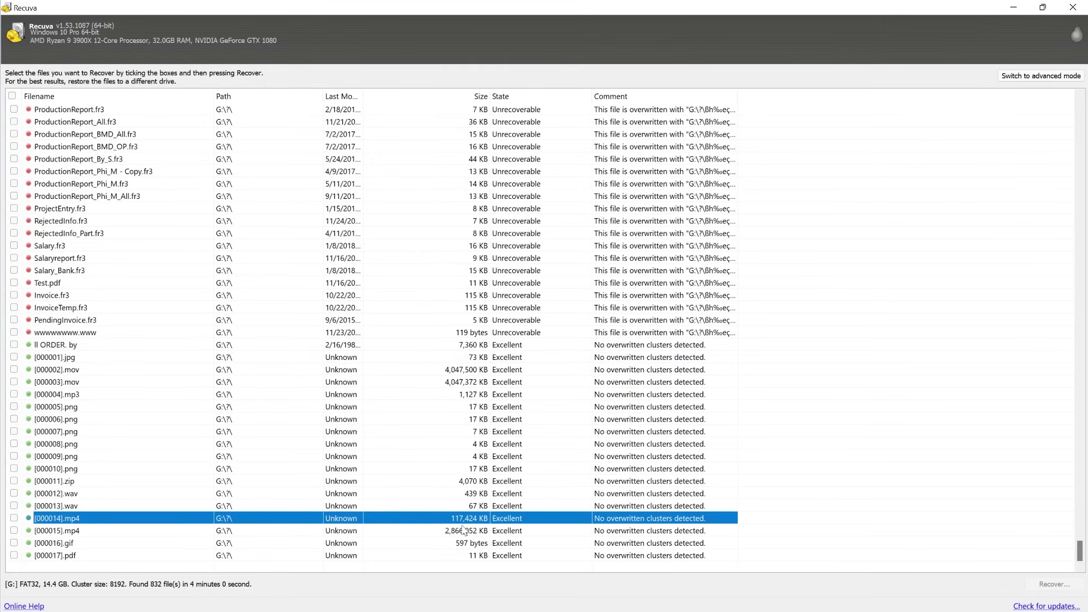
left_click(462, 531)
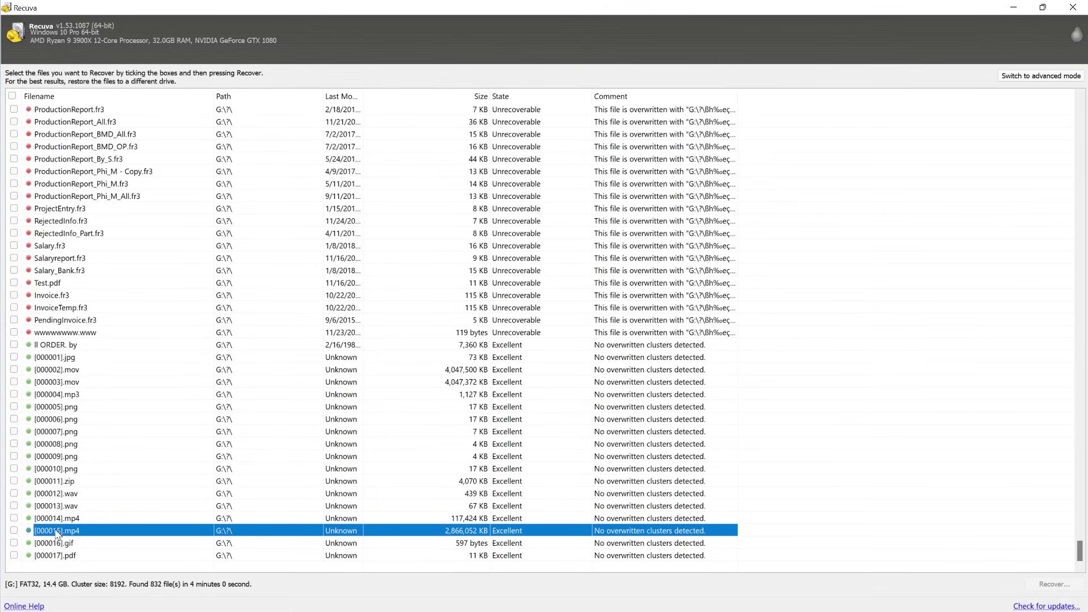
Mark the files [000014].mp4, [000015].mp4 and [000004].mp3 for recovery
left_click(13, 518)
left_click(14, 531)
left_click(56, 519)
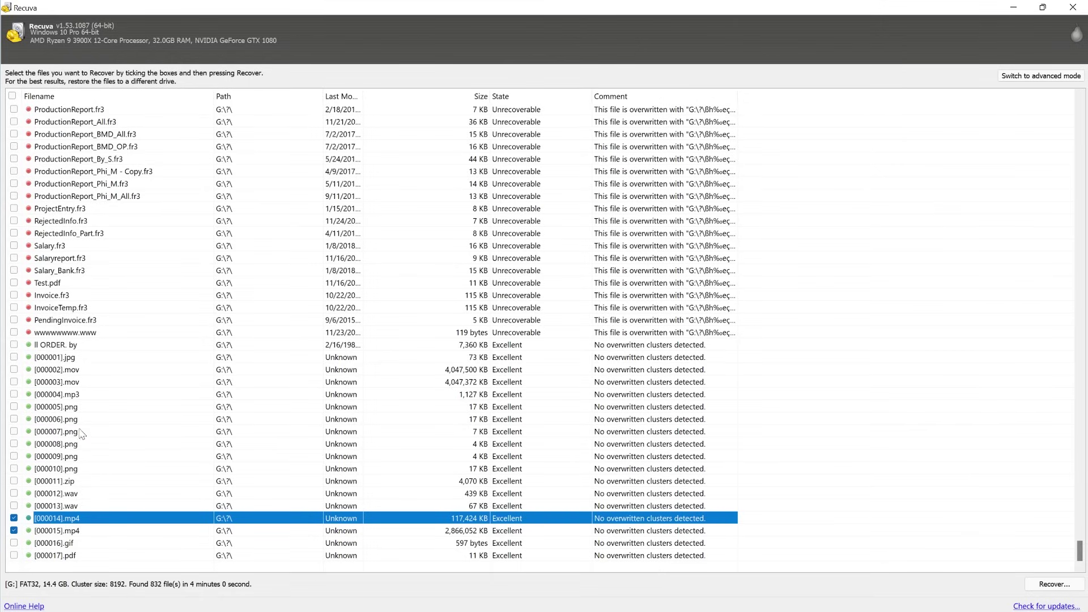
left_click(76, 396)
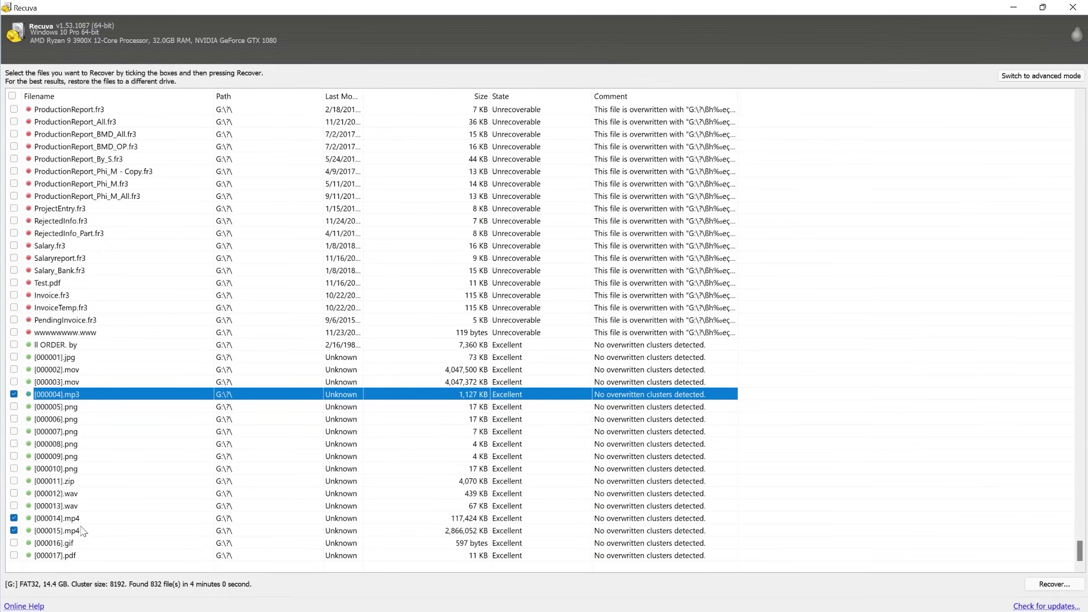
Review the entries [000012].wav, [000013].wav, [000011].zip and [000004].mp3 in the results list
left_click(80, 499)
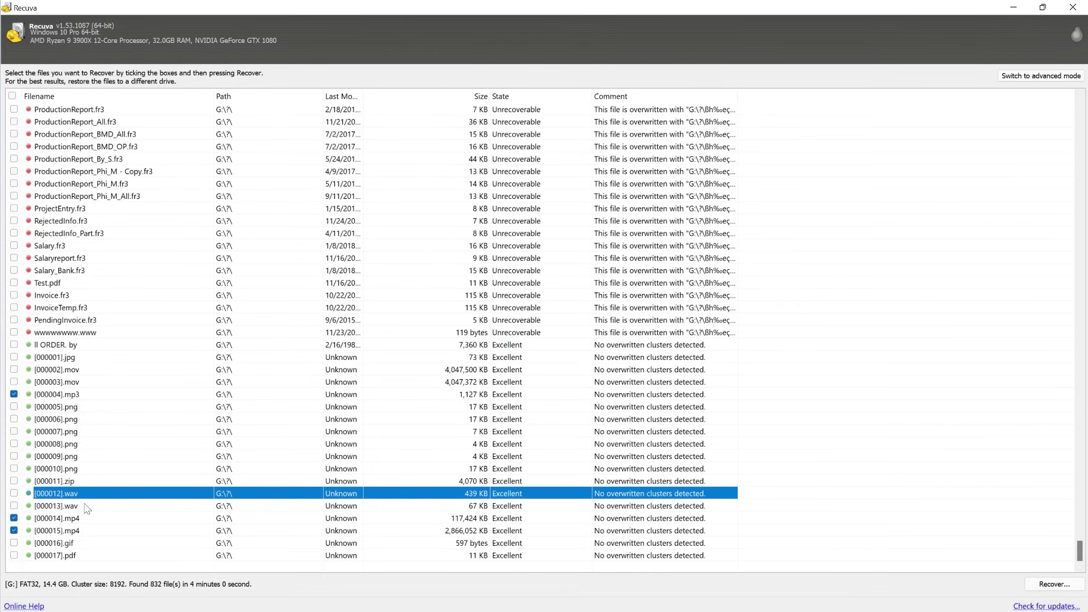
left_click(86, 508)
left_click(88, 500)
left_click(89, 506)
left_click(85, 492)
left_click(86, 485)
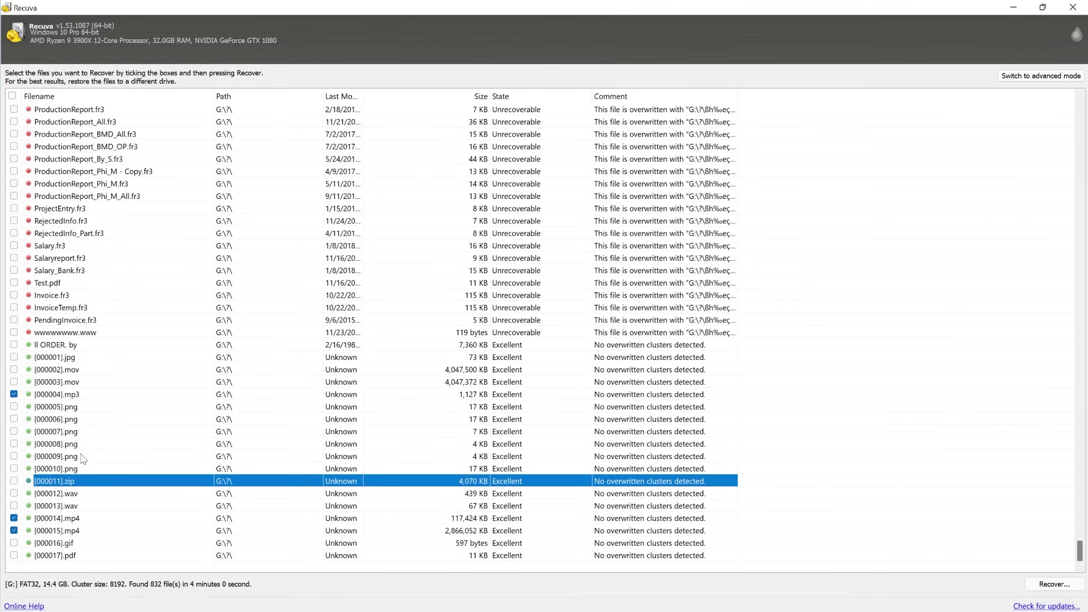
left_click(75, 397)
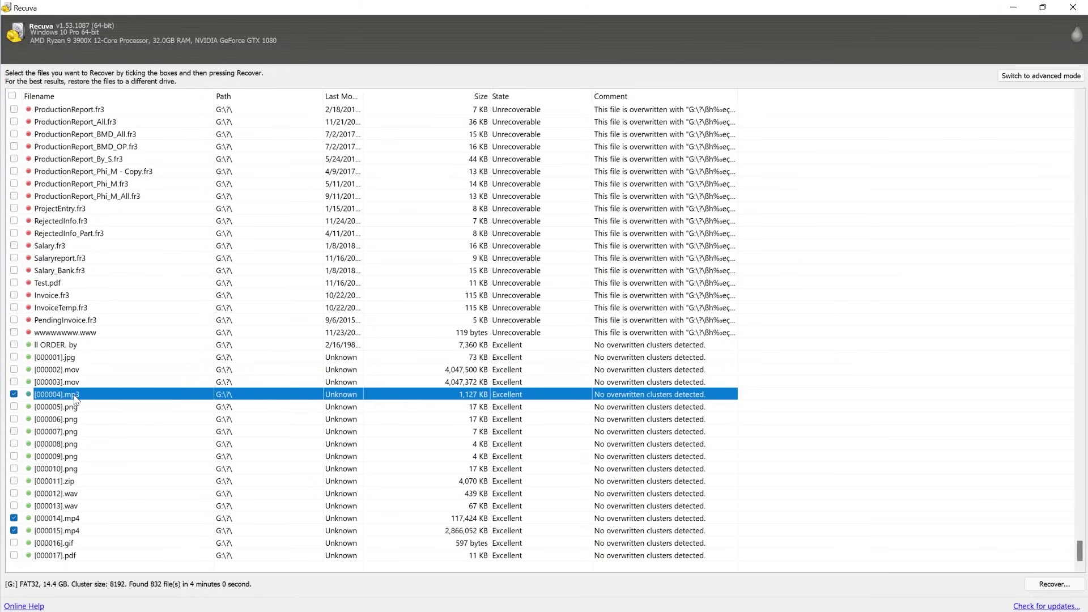
Mark [000001].jpg for recovery as well and recover all marked files to the Desktop
left_click(76, 360)
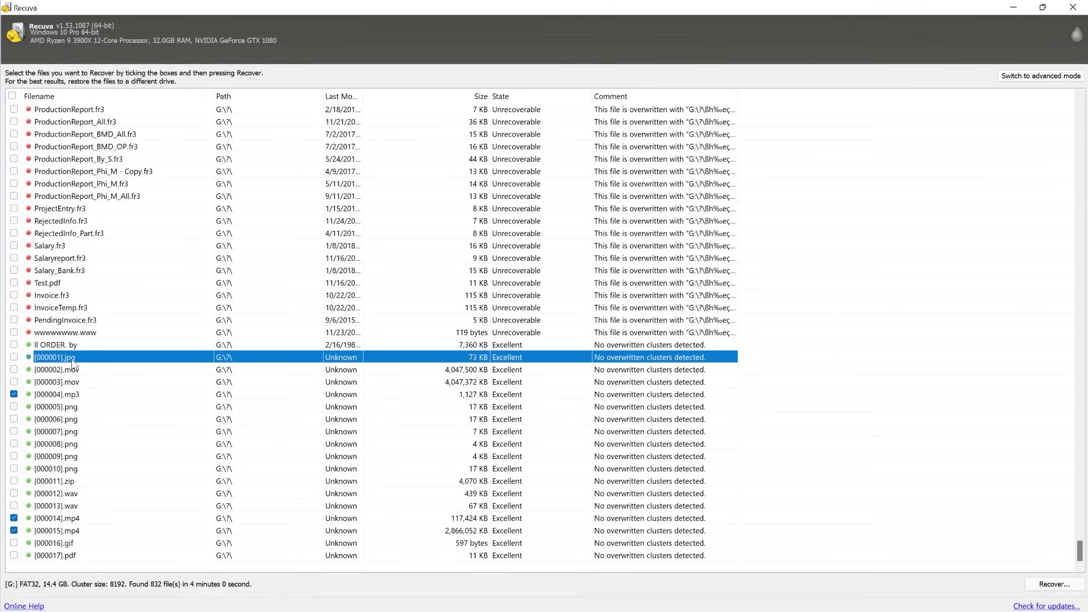
left_click(14, 358)
left_click(1054, 585)
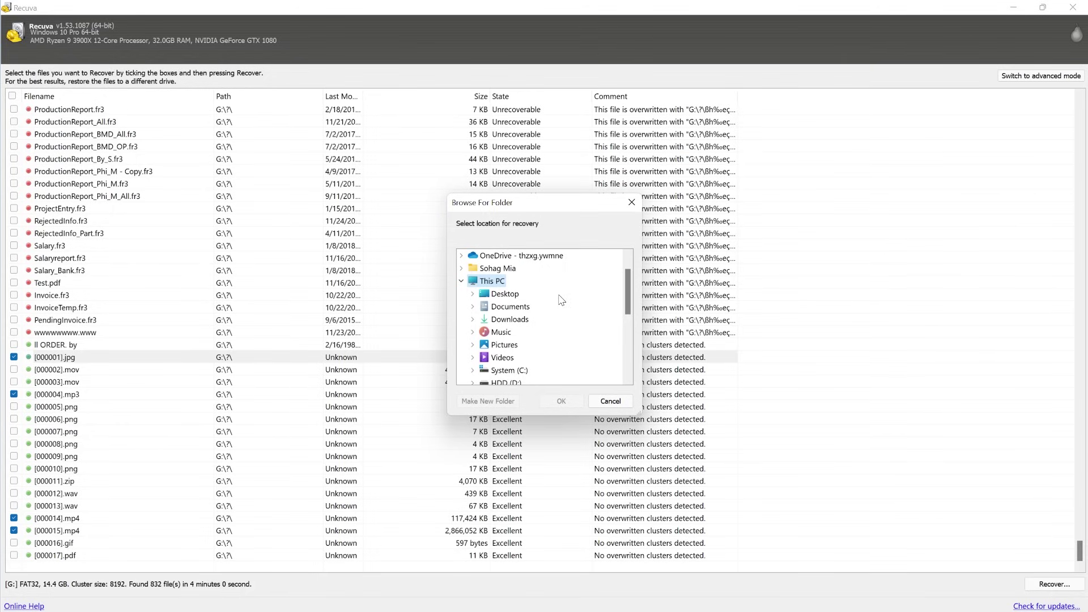
left_click(508, 295)
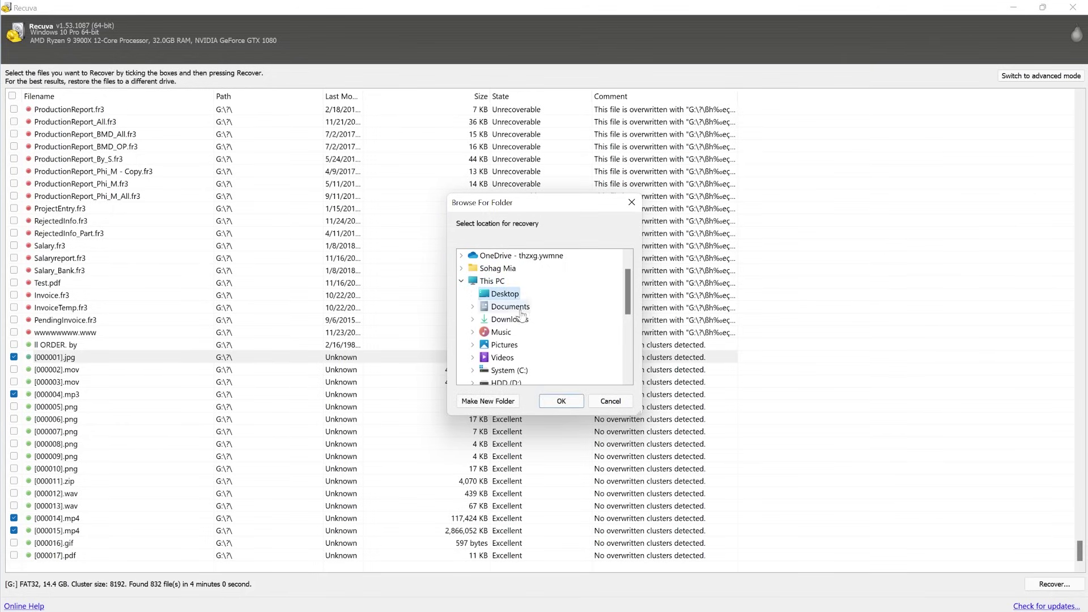
left_click(560, 402)
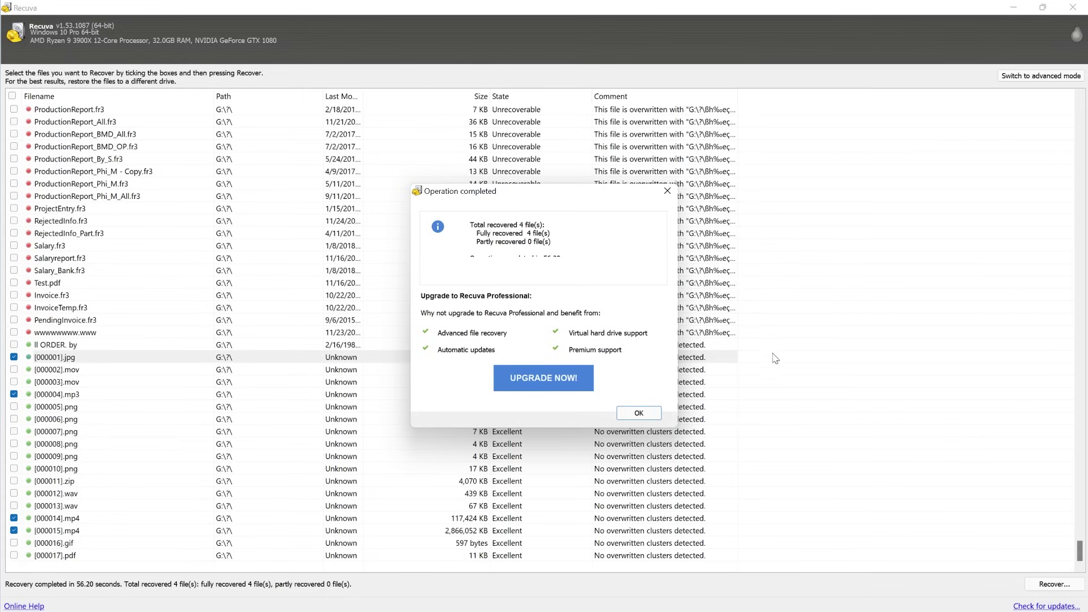
Dismiss the recovery summary and move the four recovered files together to the side of the desktop opposite the Recuva shortcut
left_click(639, 413)
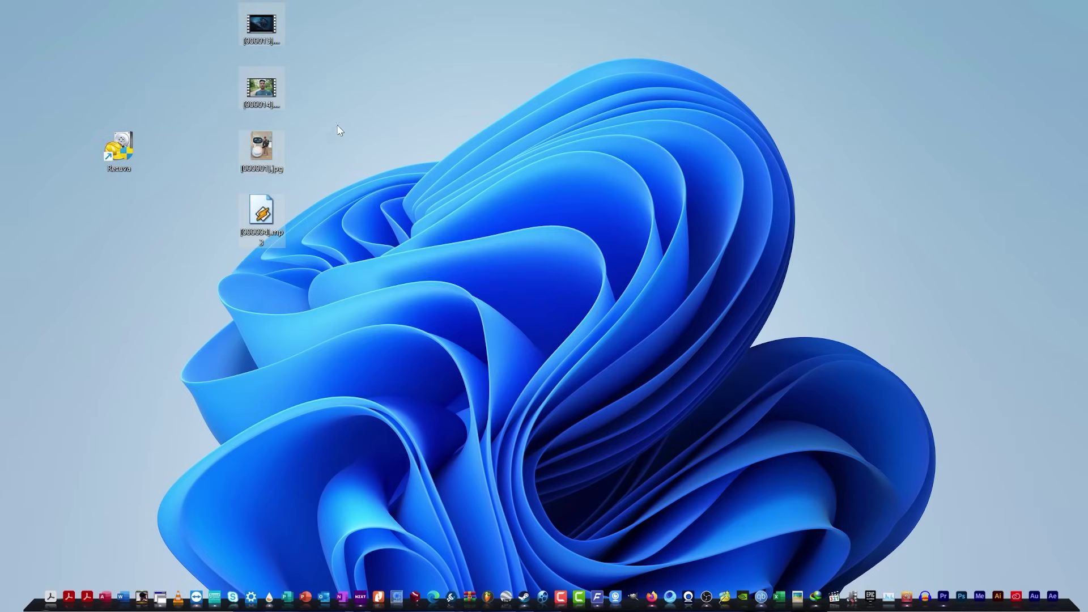
left_click_drag(312, 3, 948, 264)
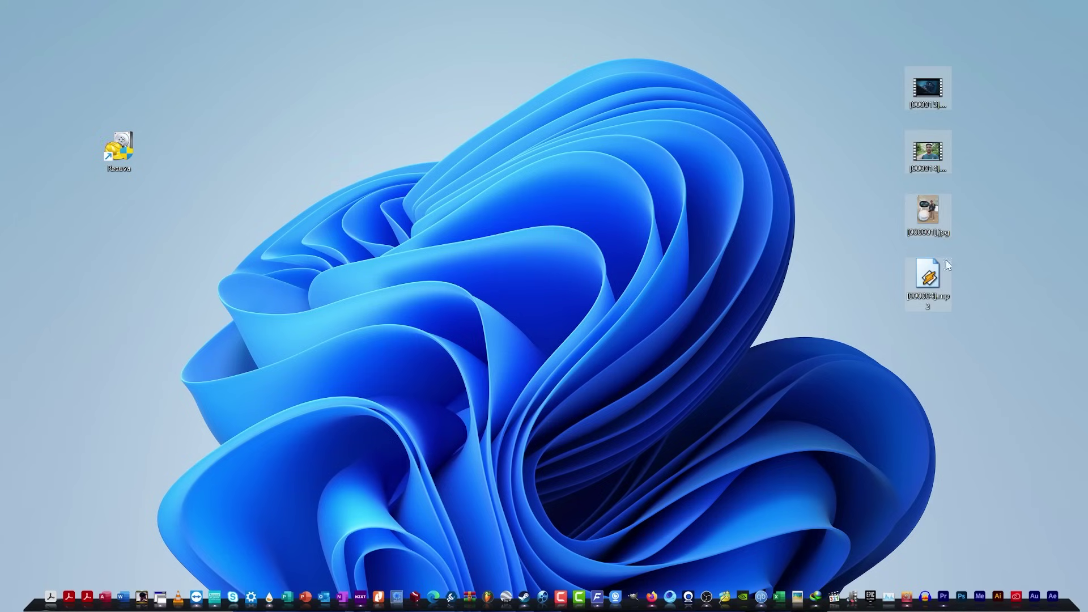
left_click(1007, 277)
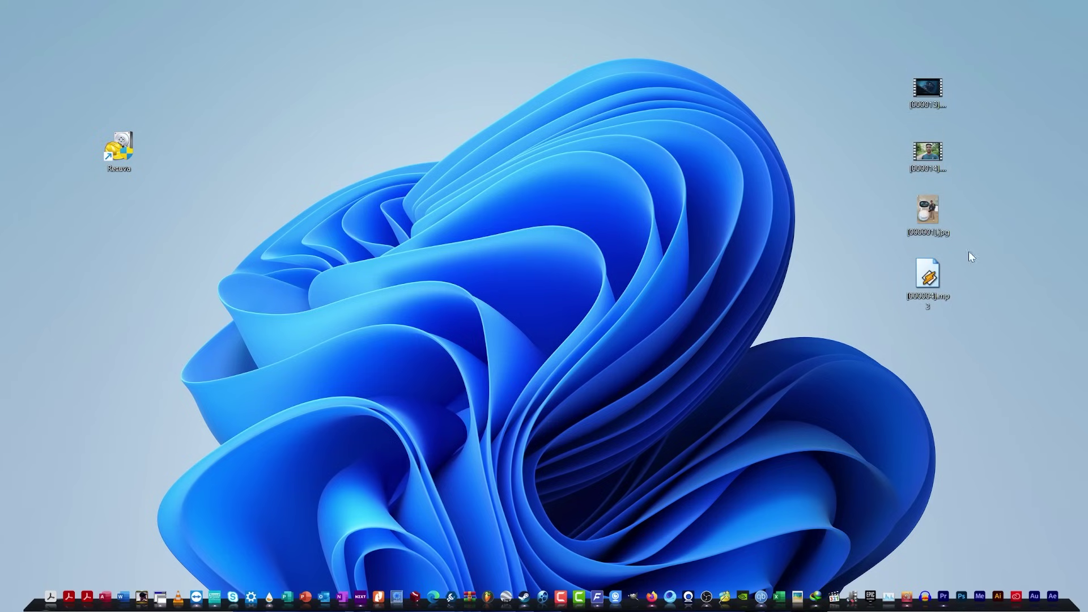
View the recovered image [000001].jpg to check that it is intact, and close the photo viewer
double_click(928, 219)
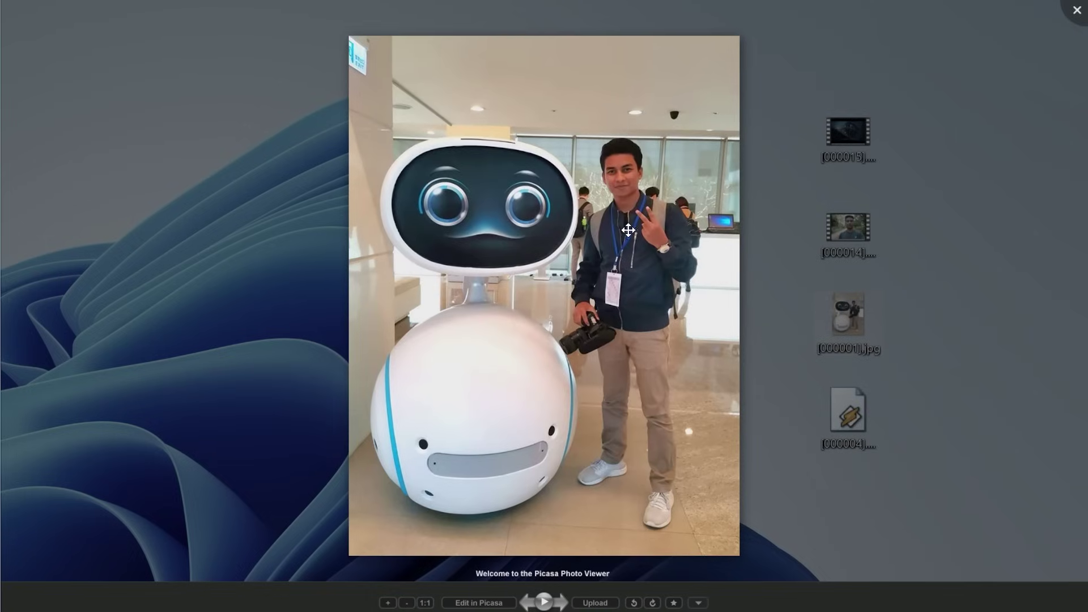
left_click(801, 174)
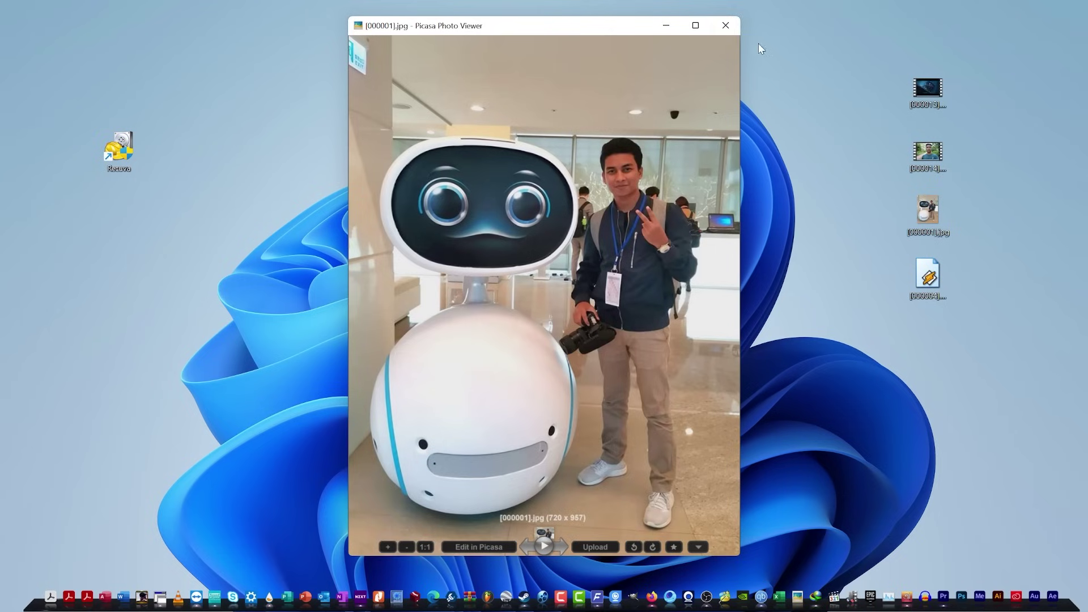
left_click(726, 25)
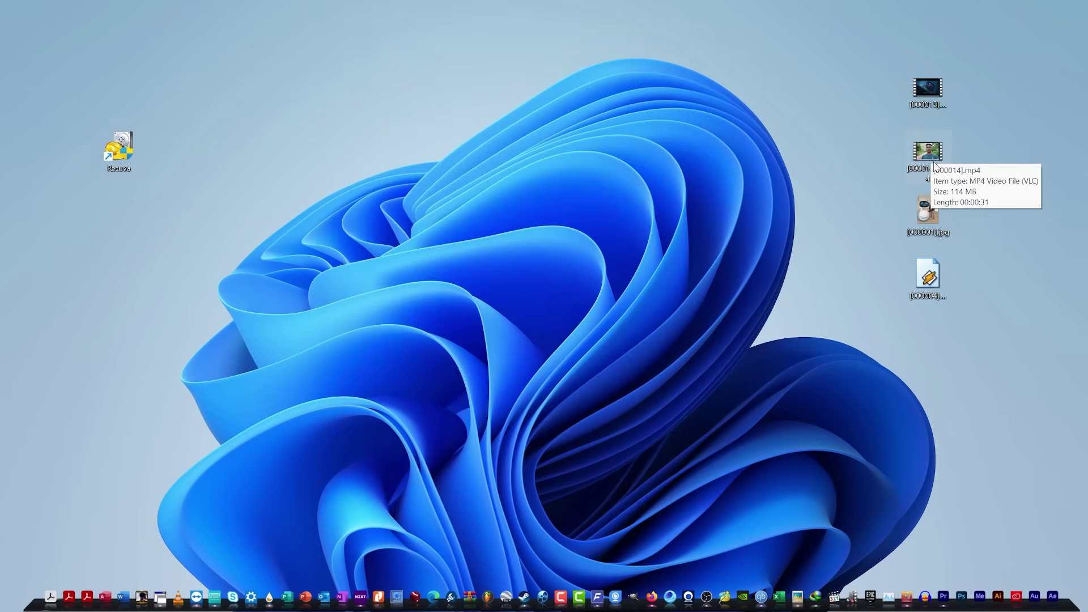
Play the recovered video [000014].mp4, skip ahead in it to check playback, and close the player
double_click(931, 153)
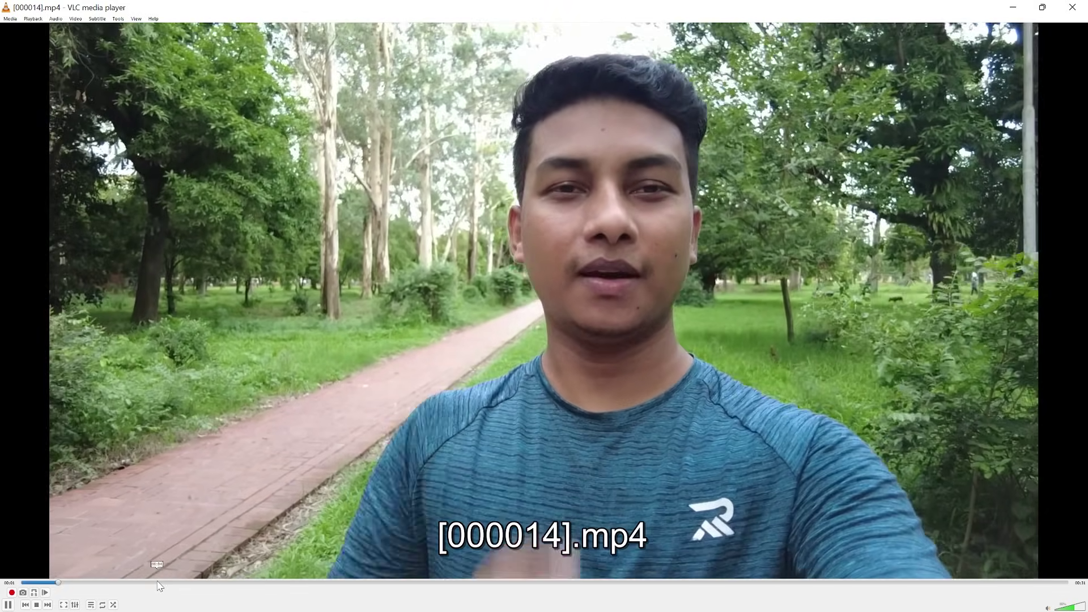
left_click(160, 583)
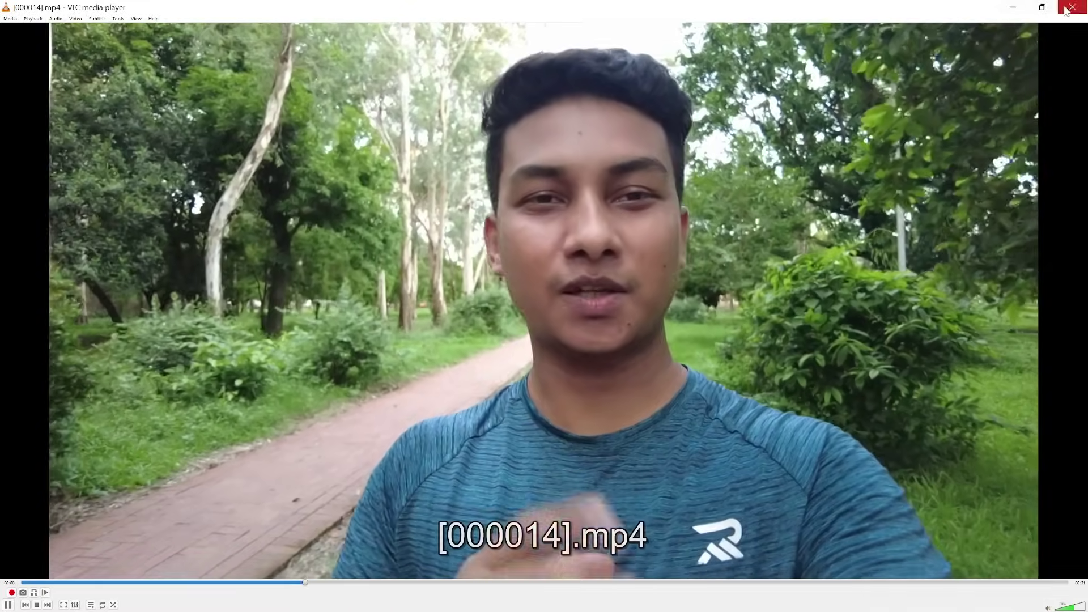
key("alt+F4")
Move the recovered video [000015].mp4 away from the other three recovered files on the desktop
left_click(930, 99)
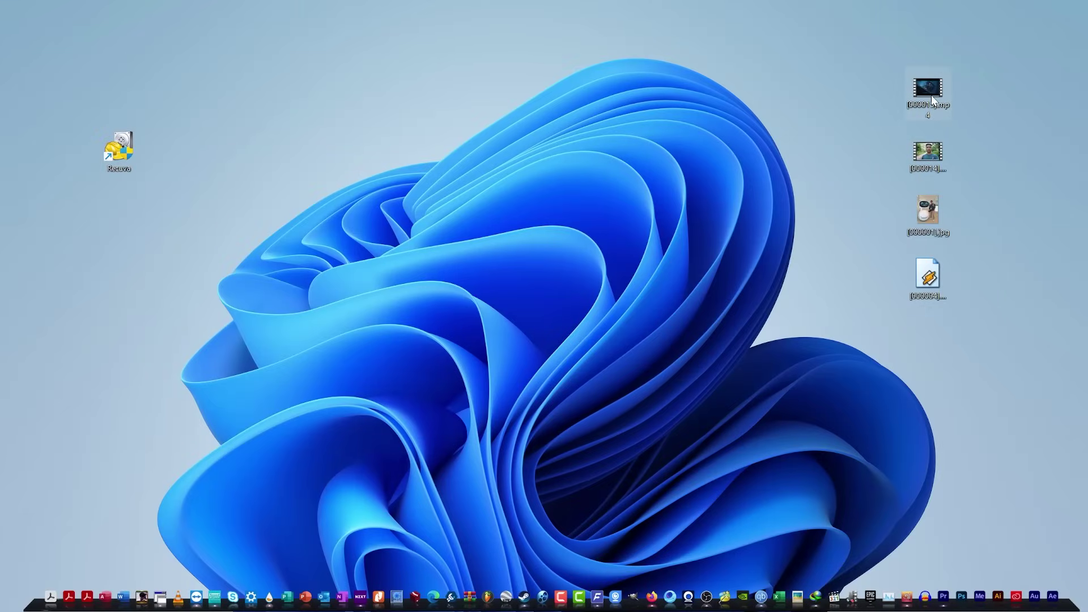
left_click_drag(866, 113, 760, 107)
Play the recovered audio file [000004].mp3 to check it and close the audio player
left_click(936, 285)
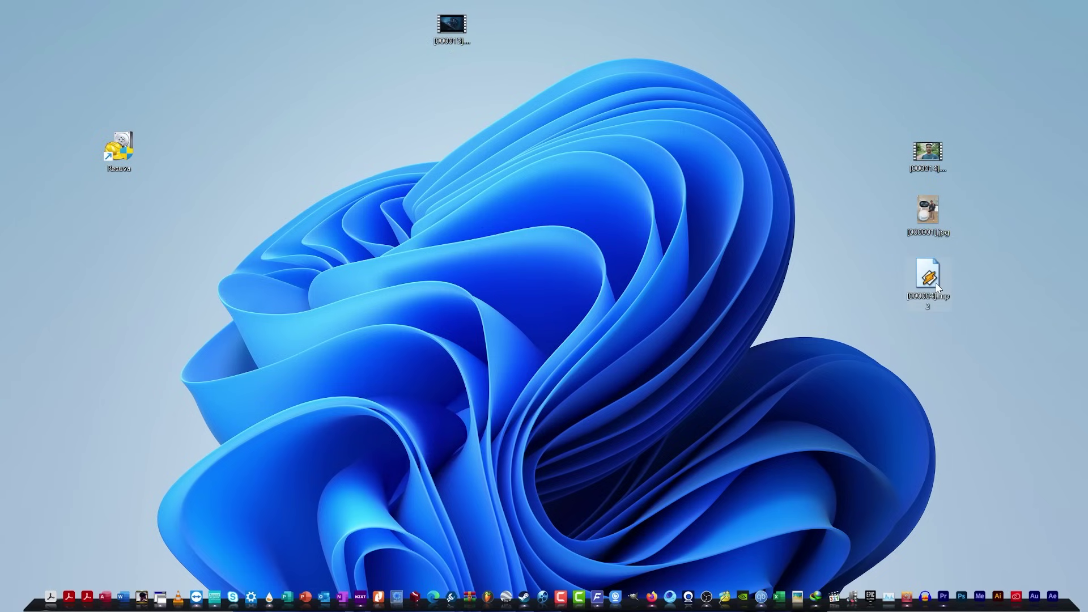
key("Return")
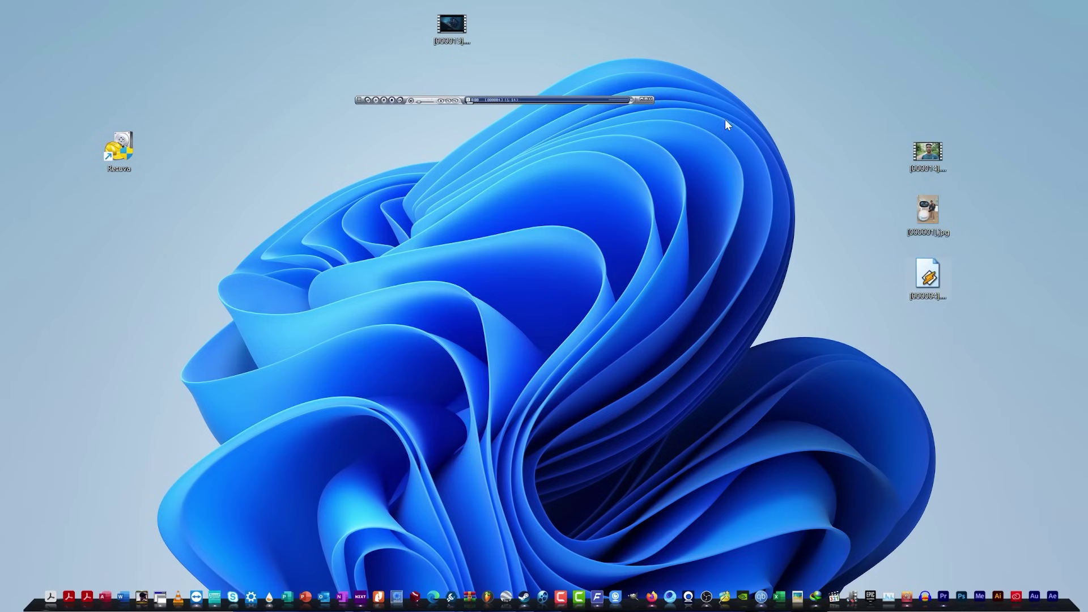
left_click(651, 99)
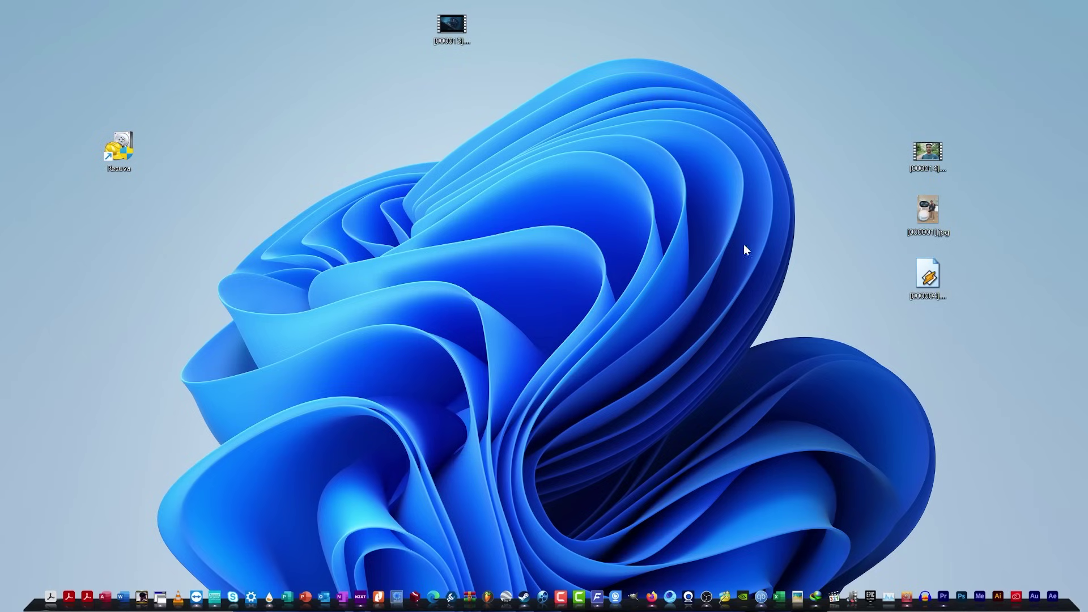
left_click_drag(939, 361, 938, 275)
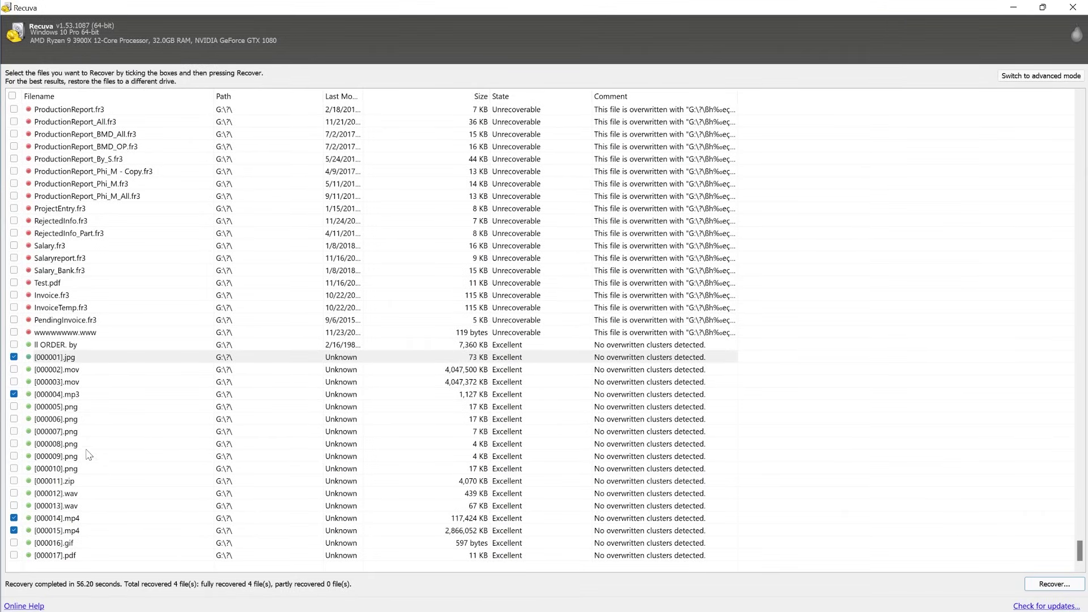
Examine the recovery state of the system files in Recuva's scan results and return to the numbered files at the list's end
scroll(86, 370, "up", 10)
scroll(149, 415, "down", 4)
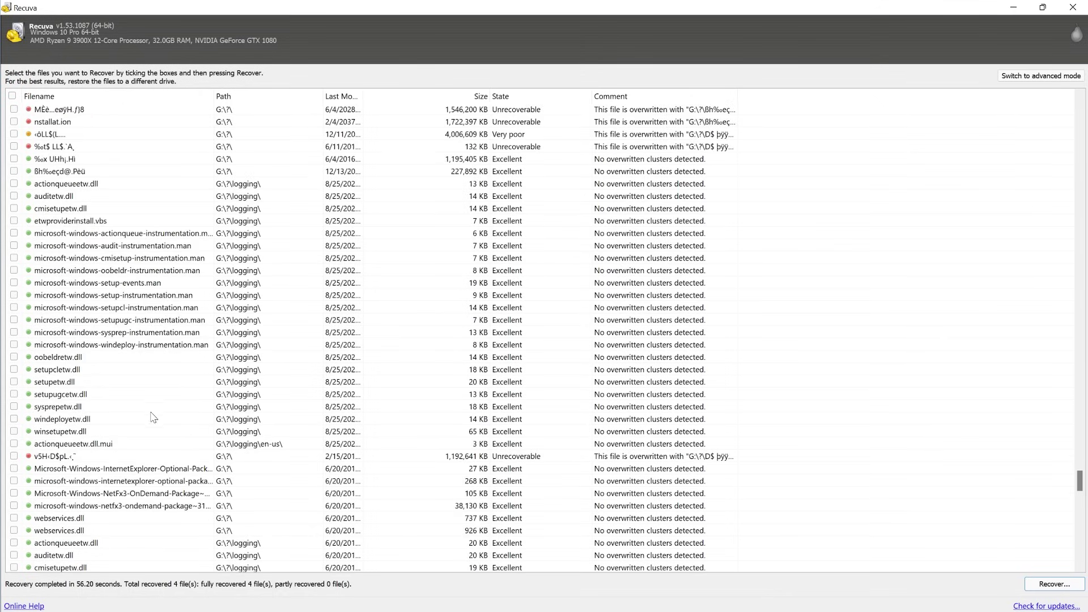
scroll(181, 432, "down", 2)
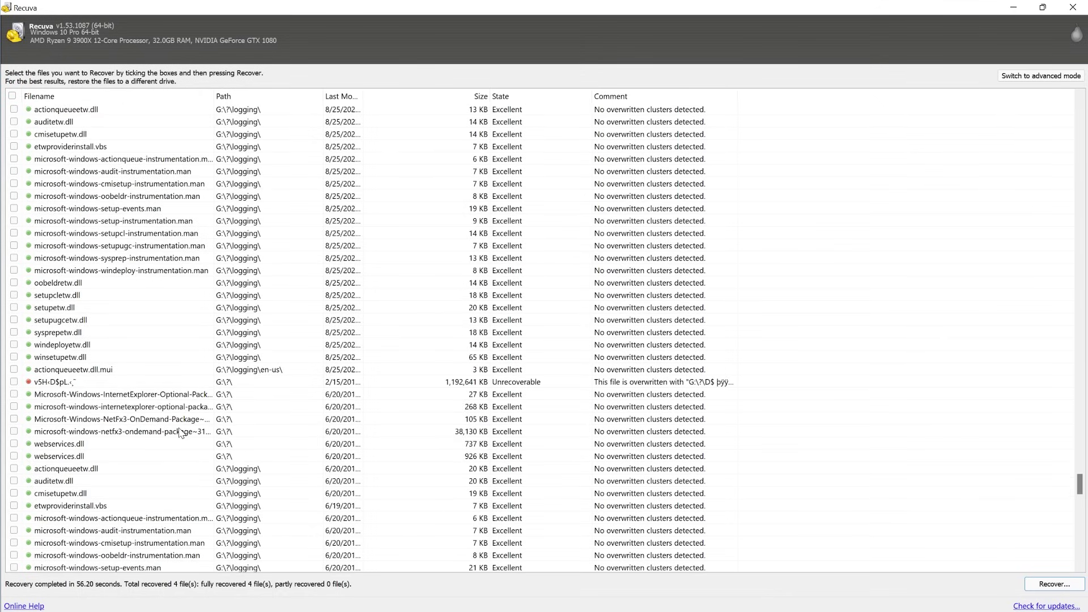
scroll(179, 432, "down", 15)
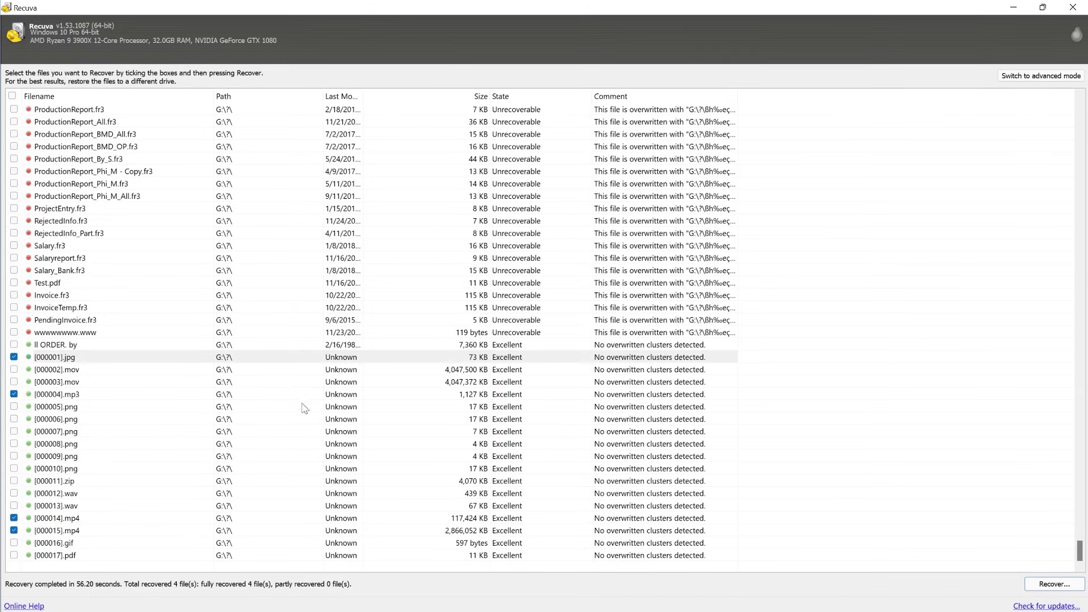
left_click(1020, 9)
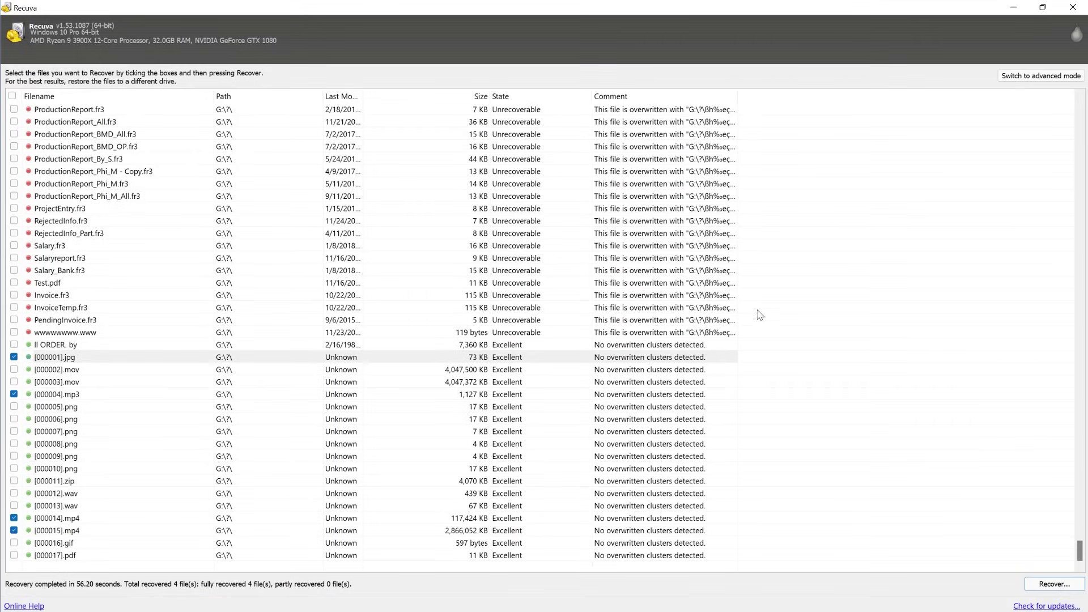
Select the Release entry in the binary-i386 folder near the start of the results and widen the Comment column to show full comments
scroll(755, 314, "up", 15)
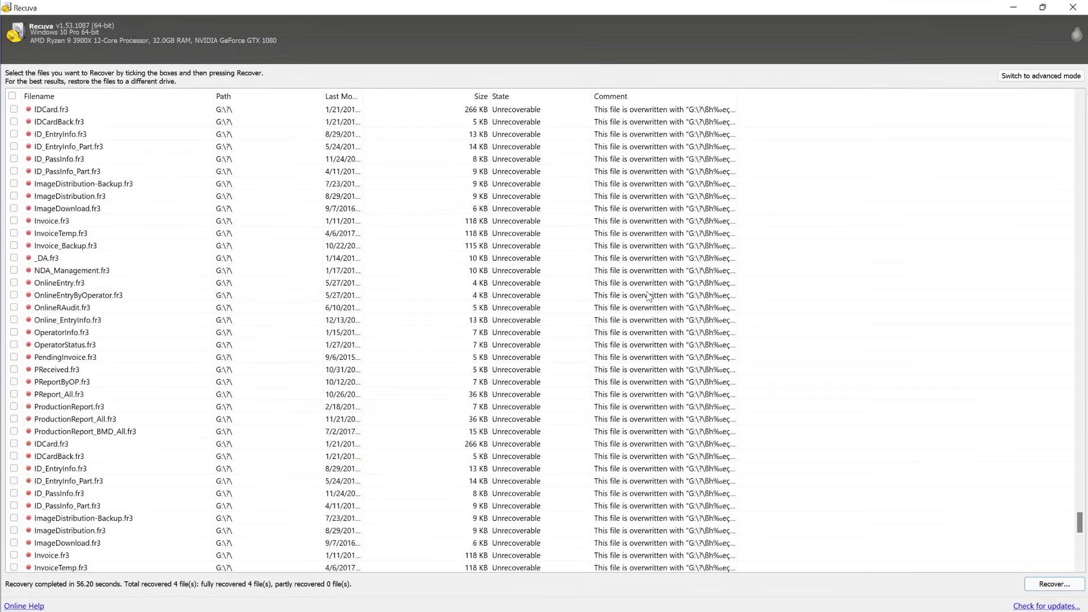
scroll(649, 295, "up", 20)
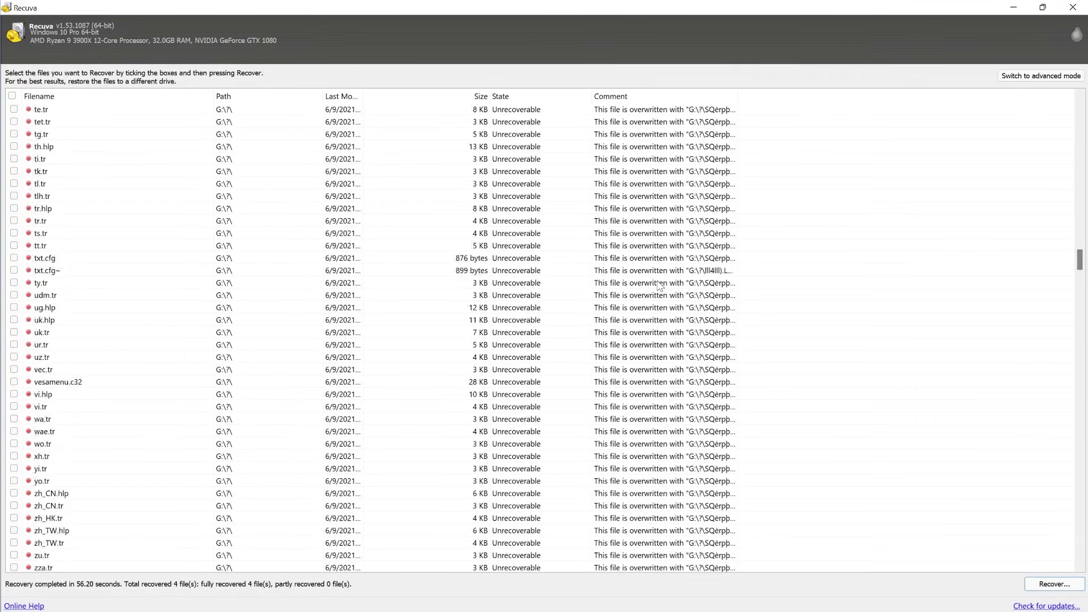
scroll(629, 300, "up", 6)
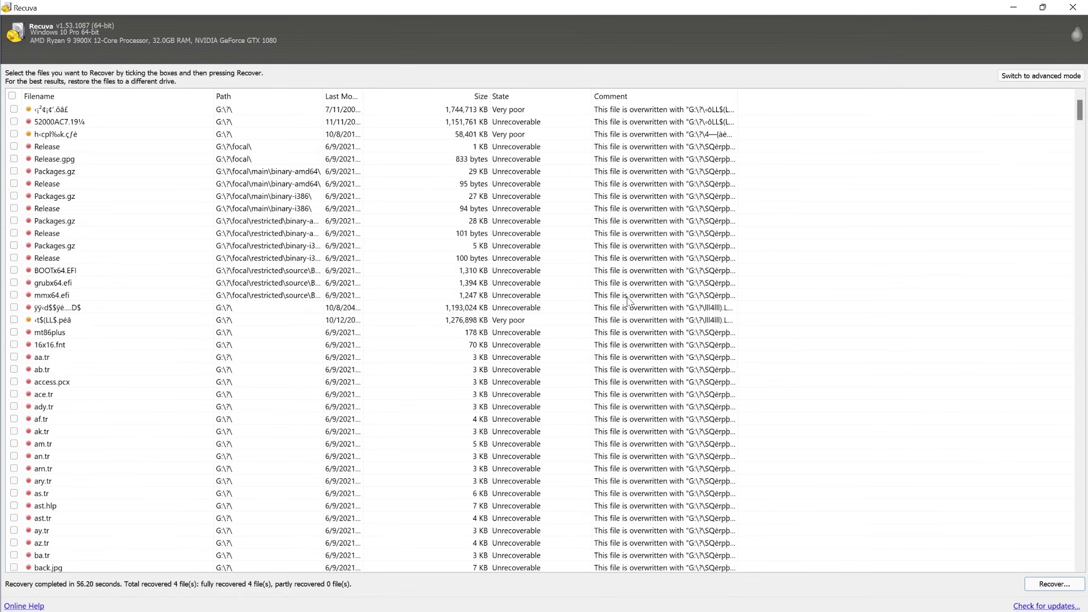
left_click(78, 209)
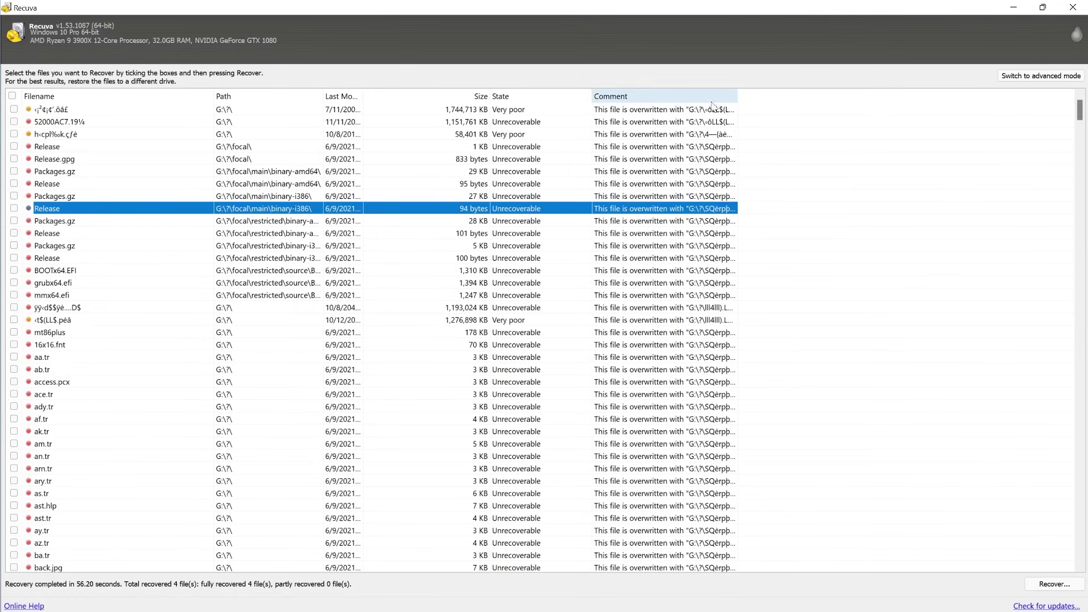
left_click_drag(738, 97, 806, 102)
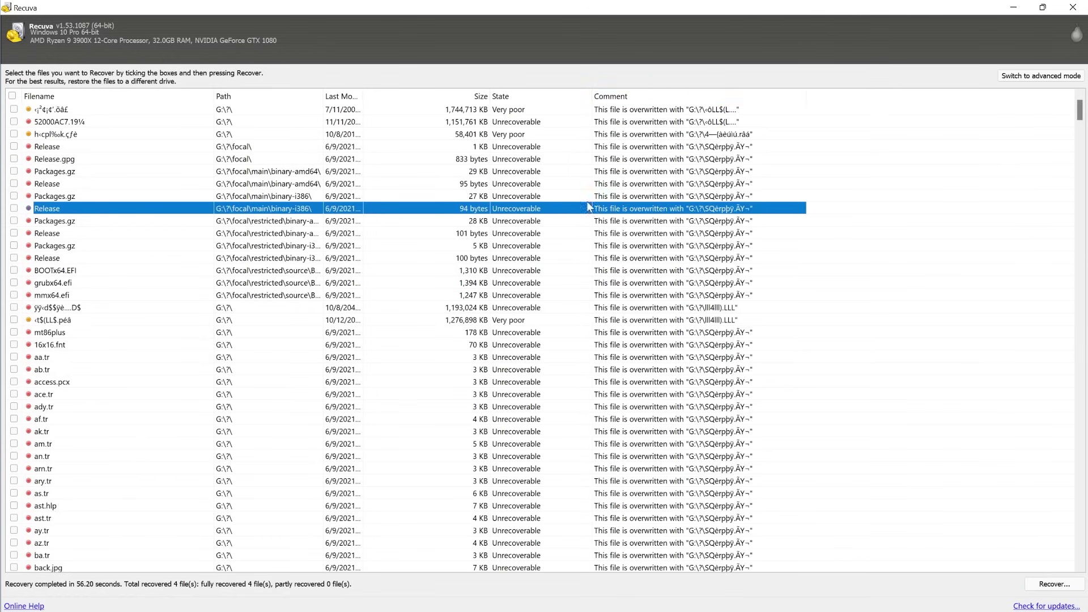